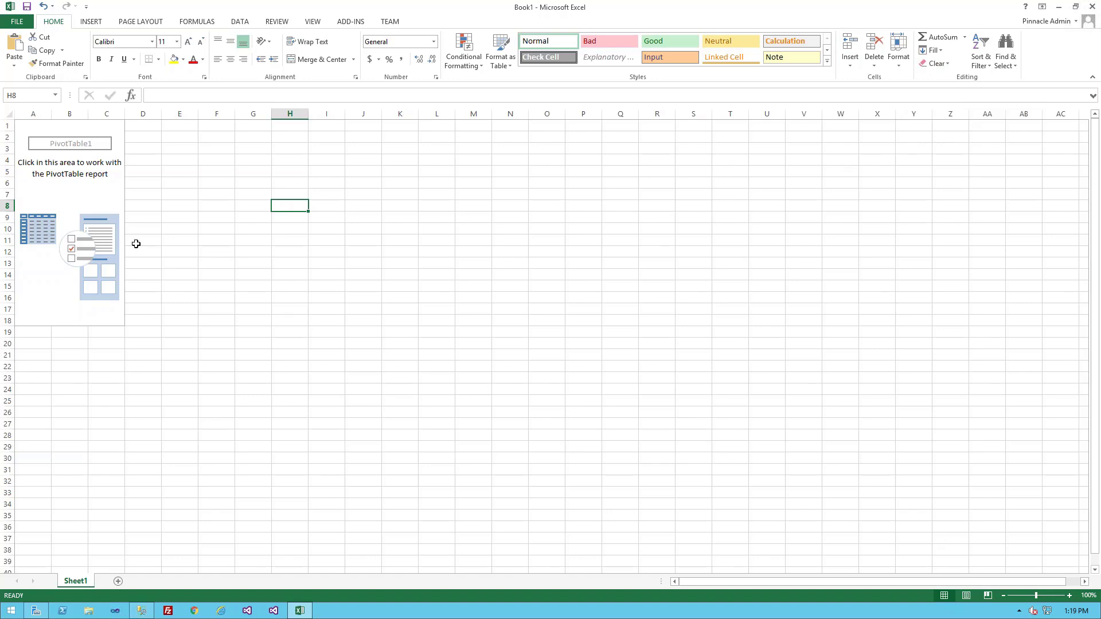
Show the pivot table's field list, widen it so full field names fit, and collapse all field groups.
click(59, 195)
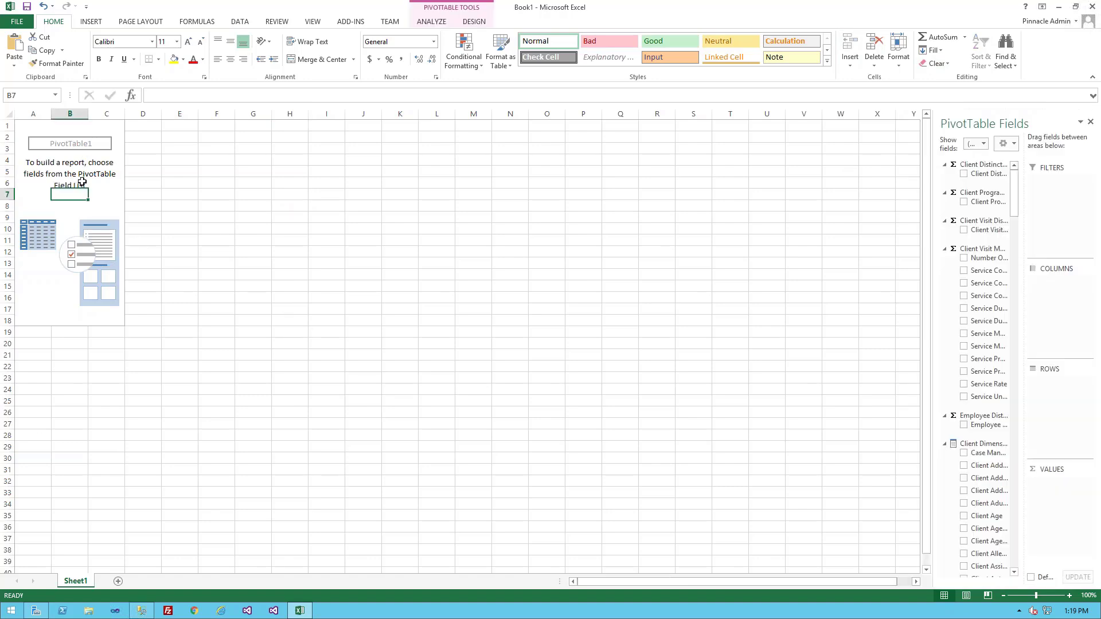
drag(933, 273, 740, 287)
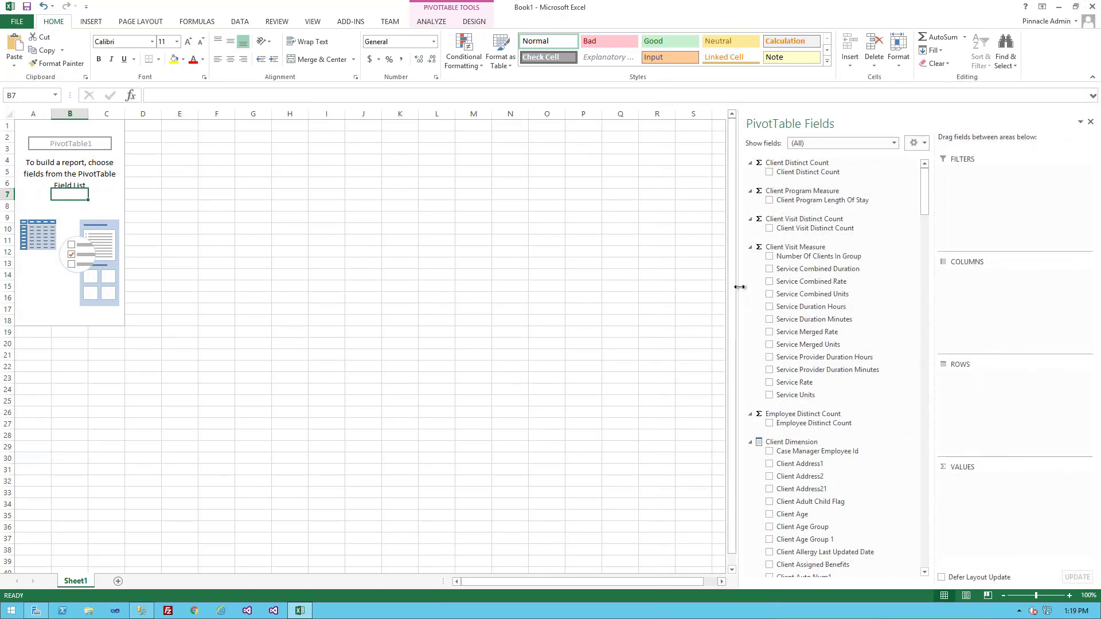
click(925, 144)
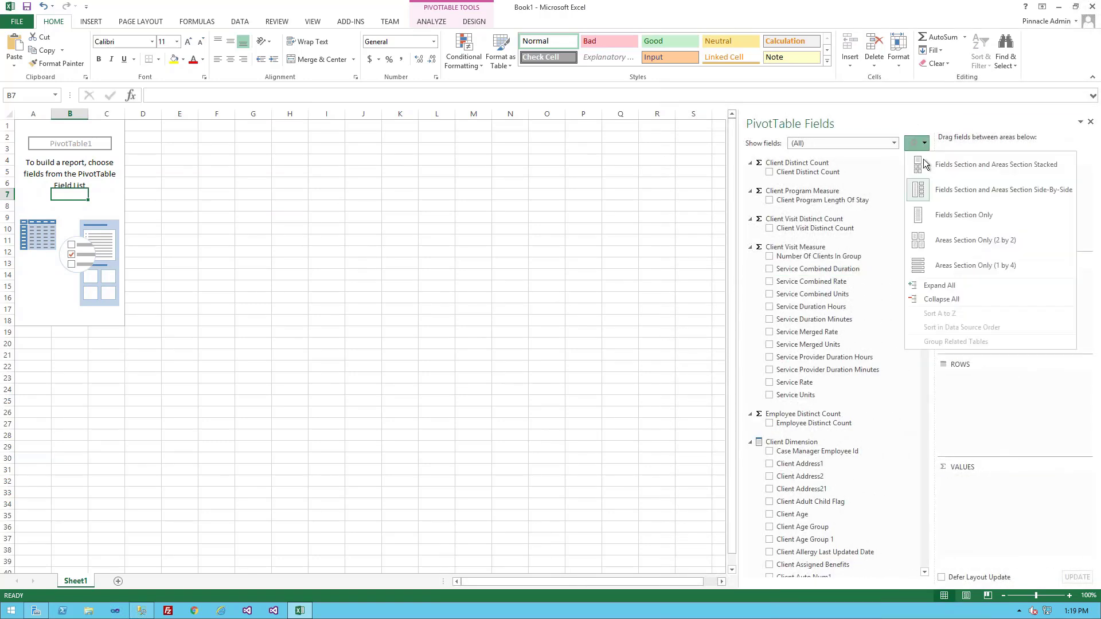
click(943, 299)
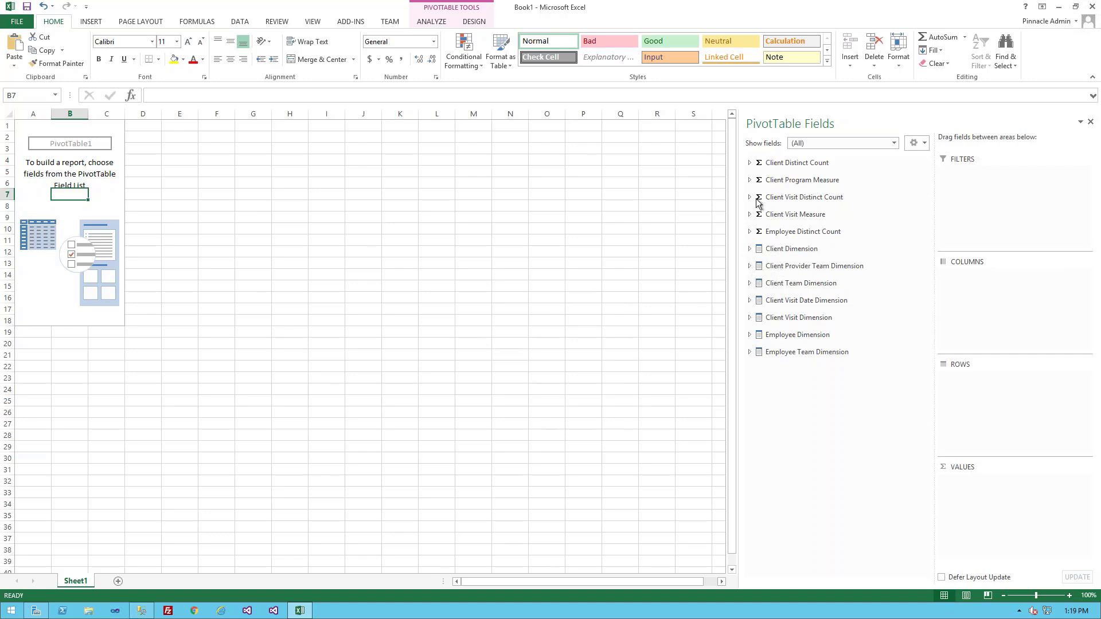
Add the Client Distinct Count measure to the pivot table's values and select the resulting count cell.
click(750, 163)
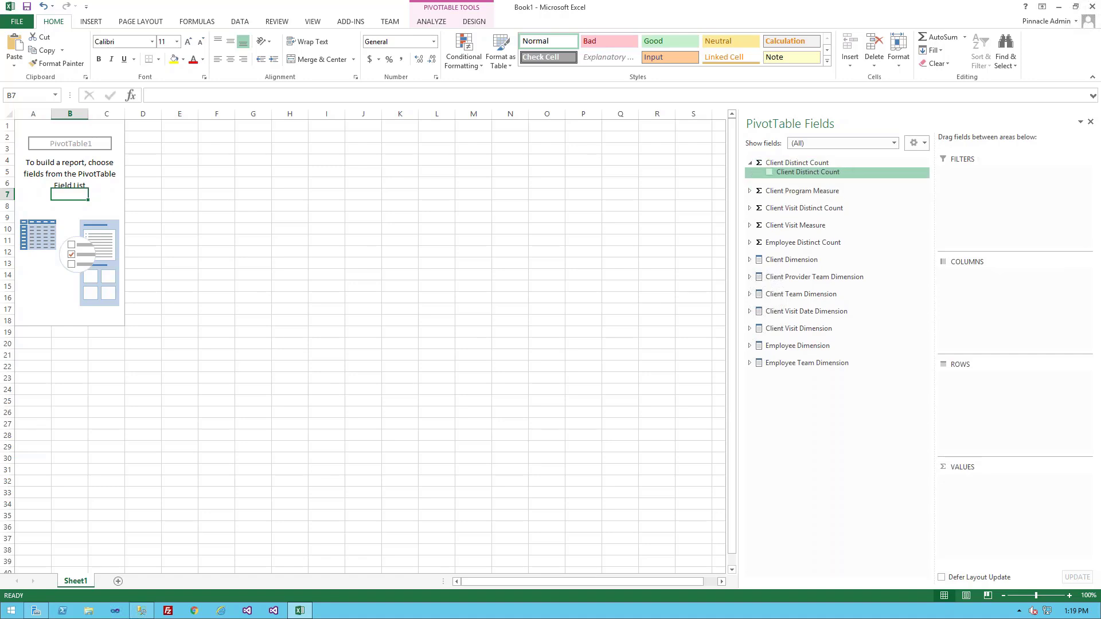
click(770, 174)
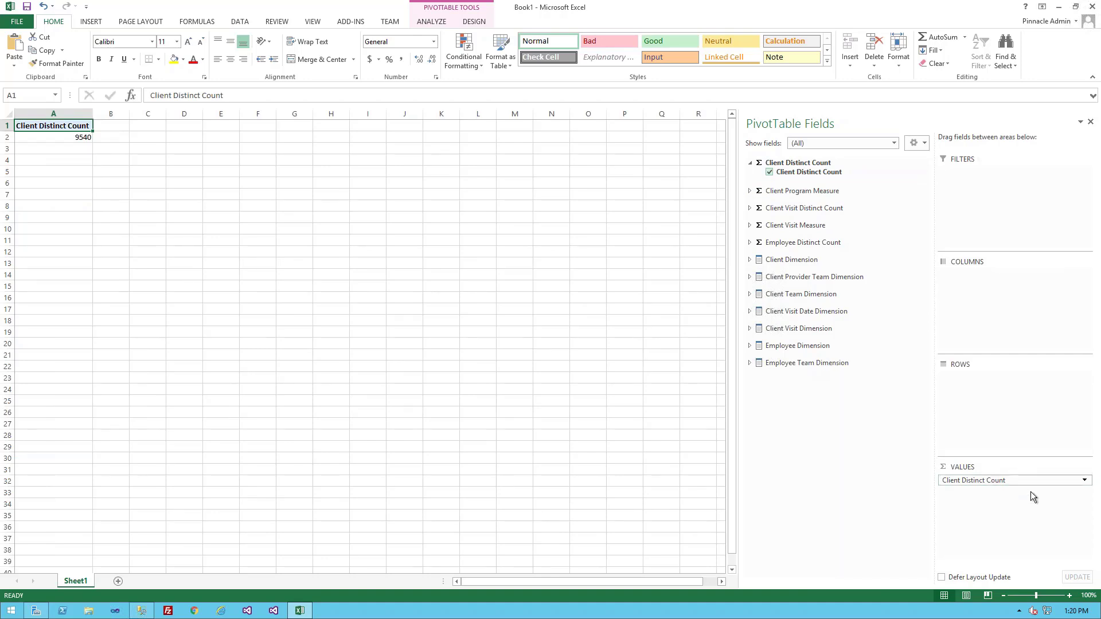
click(1002, 482)
drag(963, 482, 69, 138)
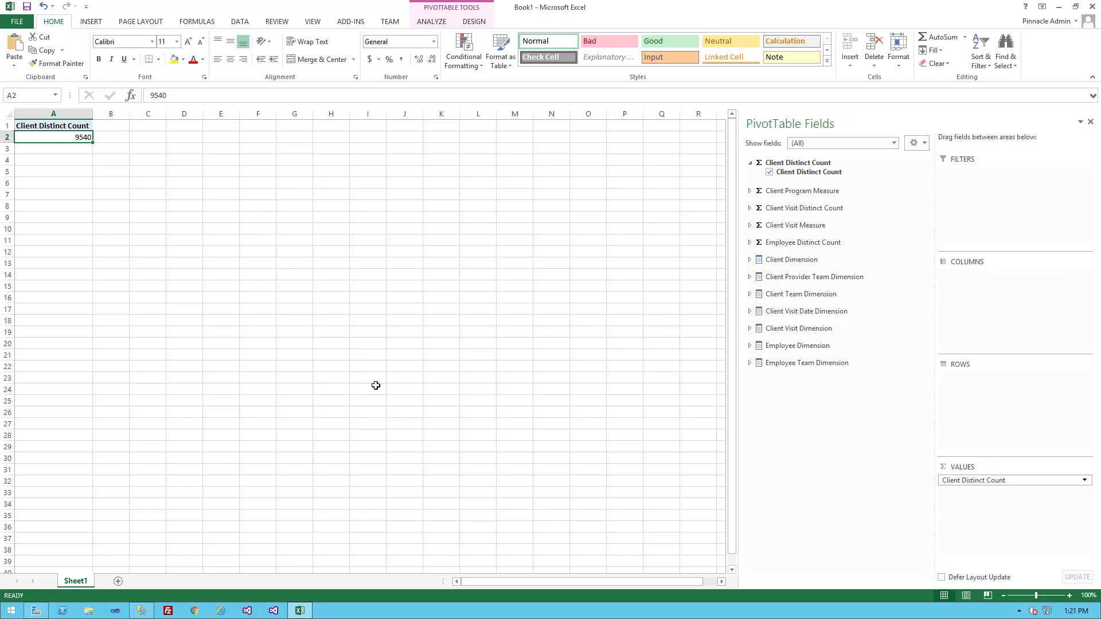
Add Client Visit Fiscal Year from the Client Visit Date Dimension as a report filter and filter it to 2019.
click(795, 329)
click(749, 312)
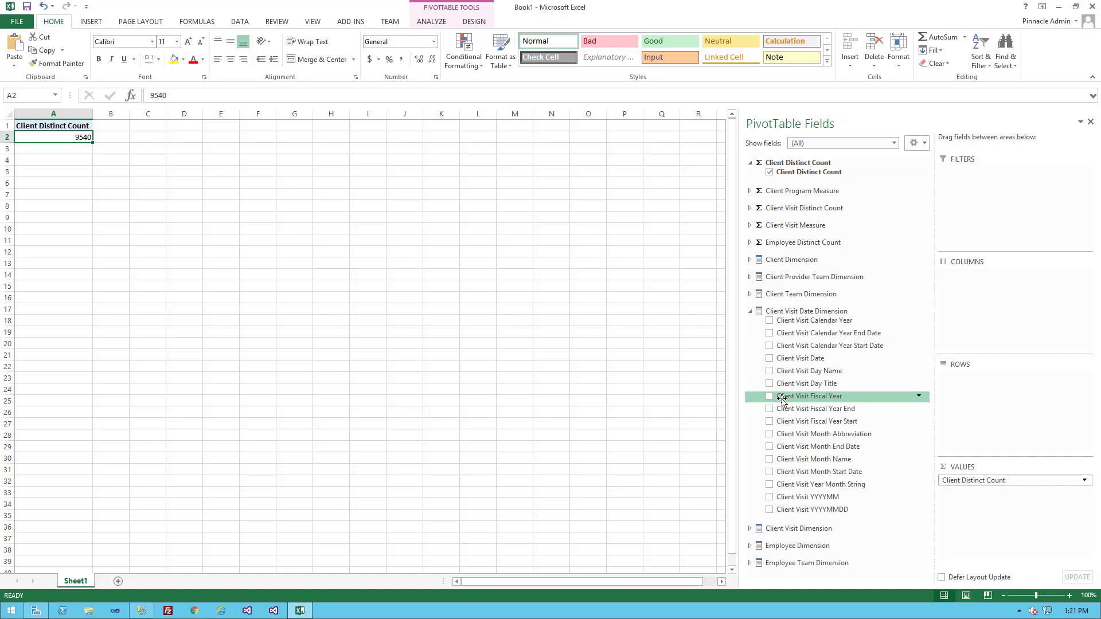
drag(783, 400, 977, 197)
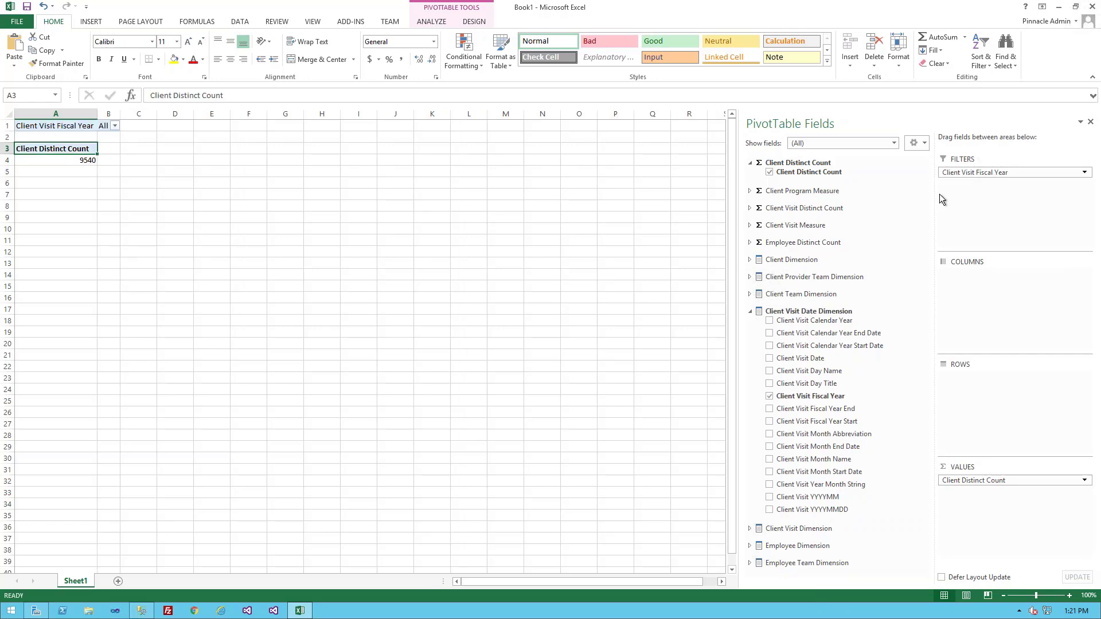
click(115, 125)
click(13, 153)
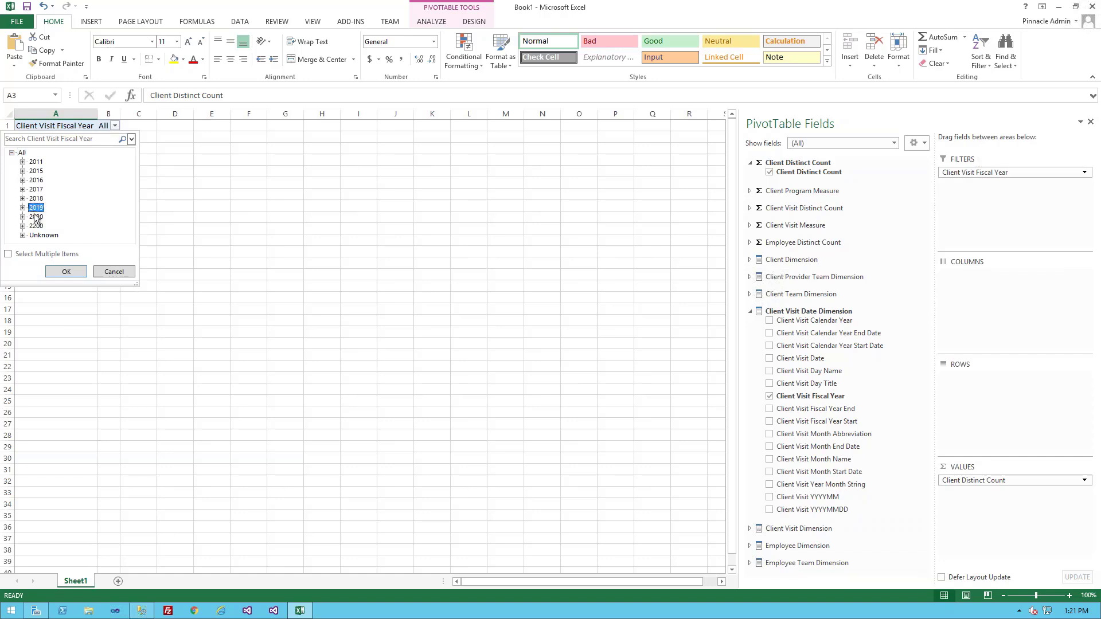
click(66, 272)
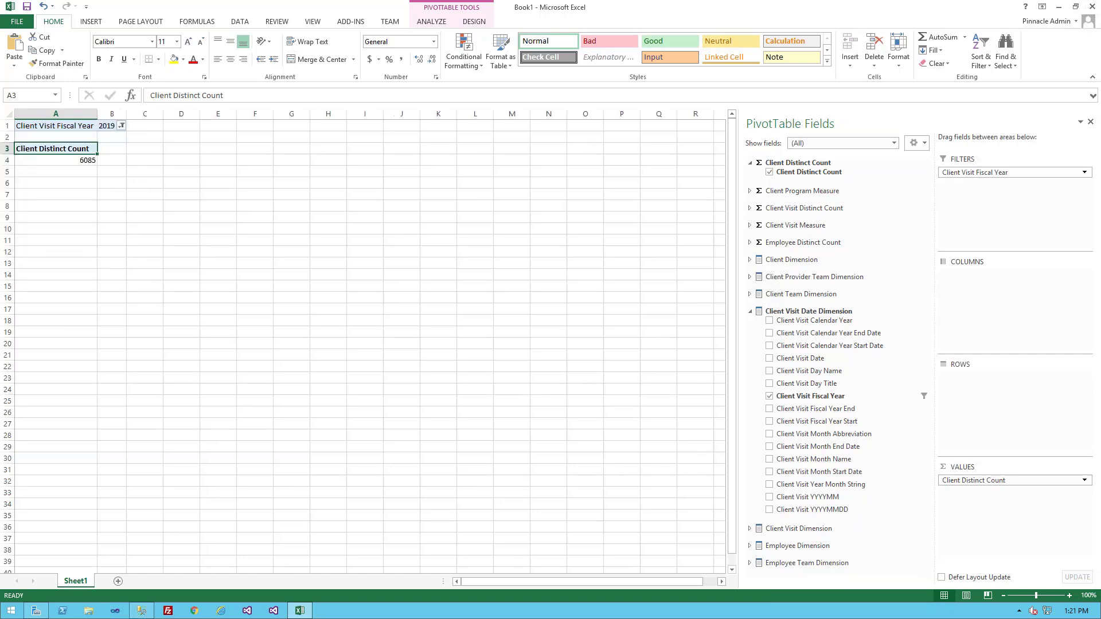
click(74, 160)
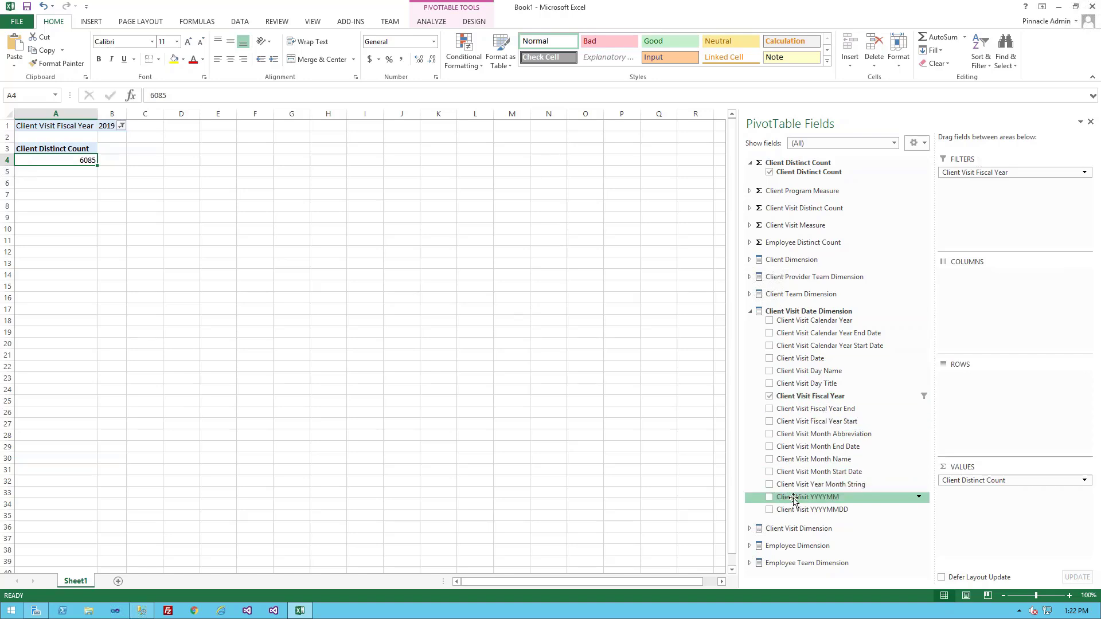
Break the client distinct count down by month by placing Client Visit YYYYMM in the pivot table's columns.
drag(793, 499, 1006, 301)
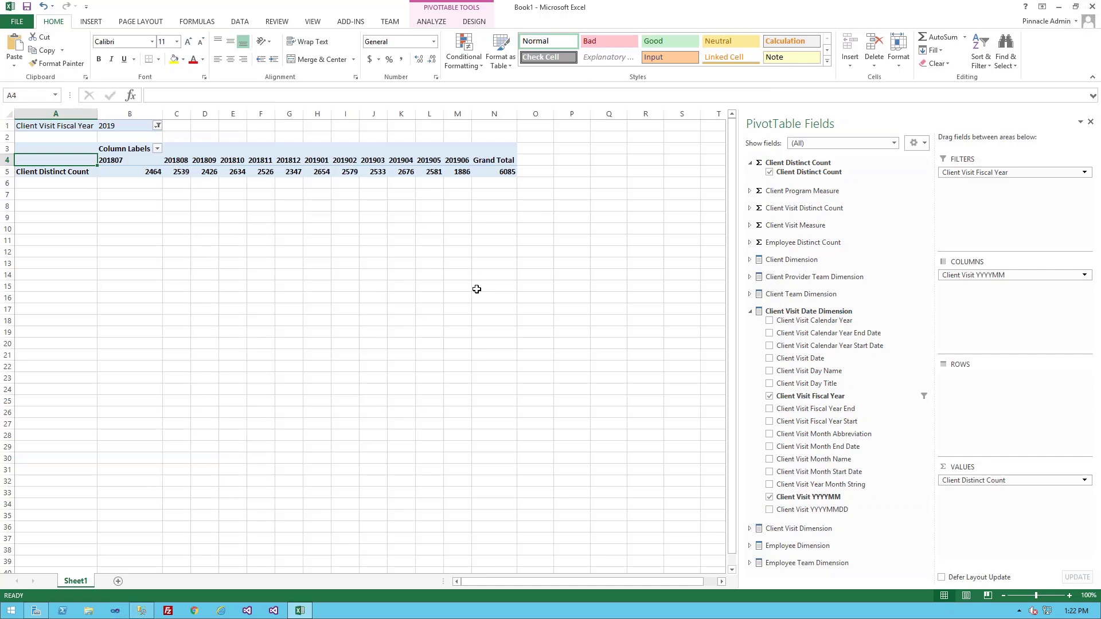
click(497, 160)
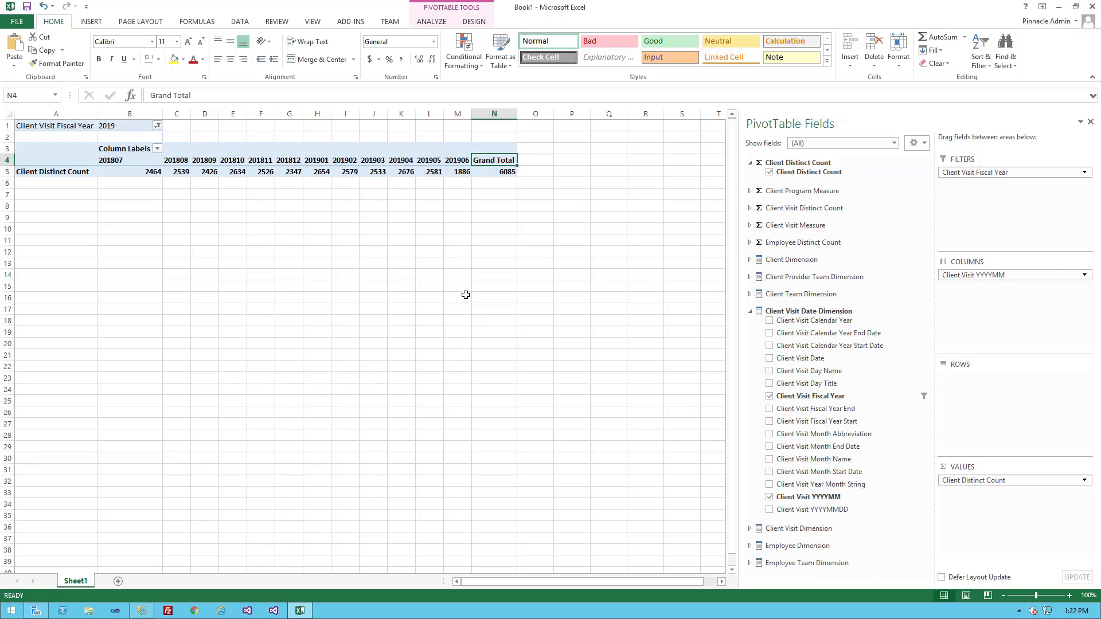
Examine the monthly client distinct counts from 201807 onward and compare them with the grand total.
click(151, 172)
drag(178, 173, 209, 173)
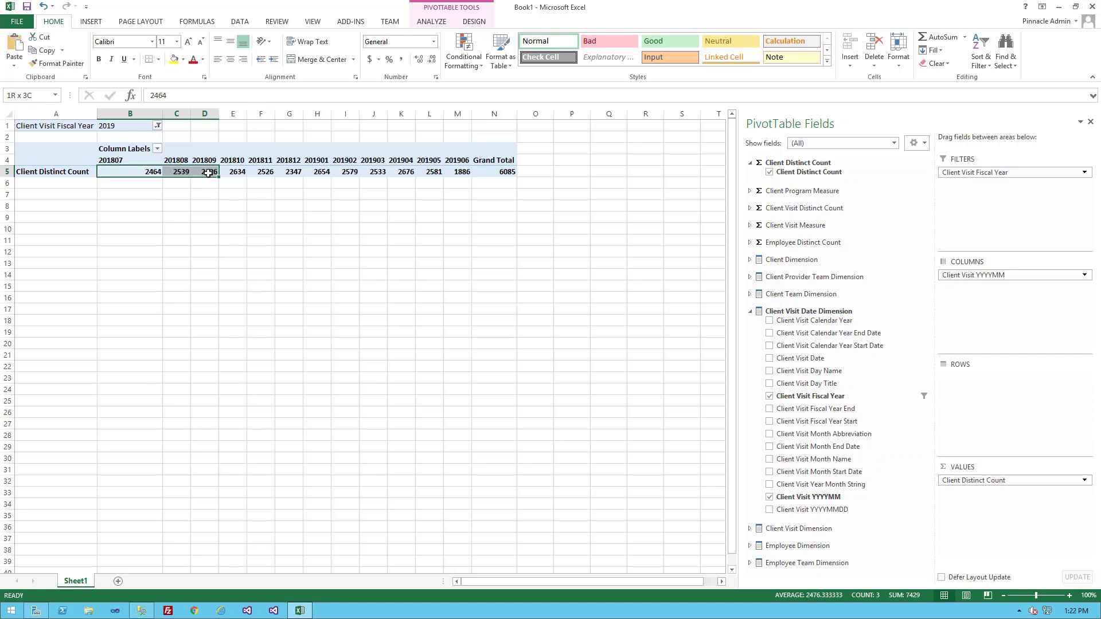
drag(209, 175, 138, 168)
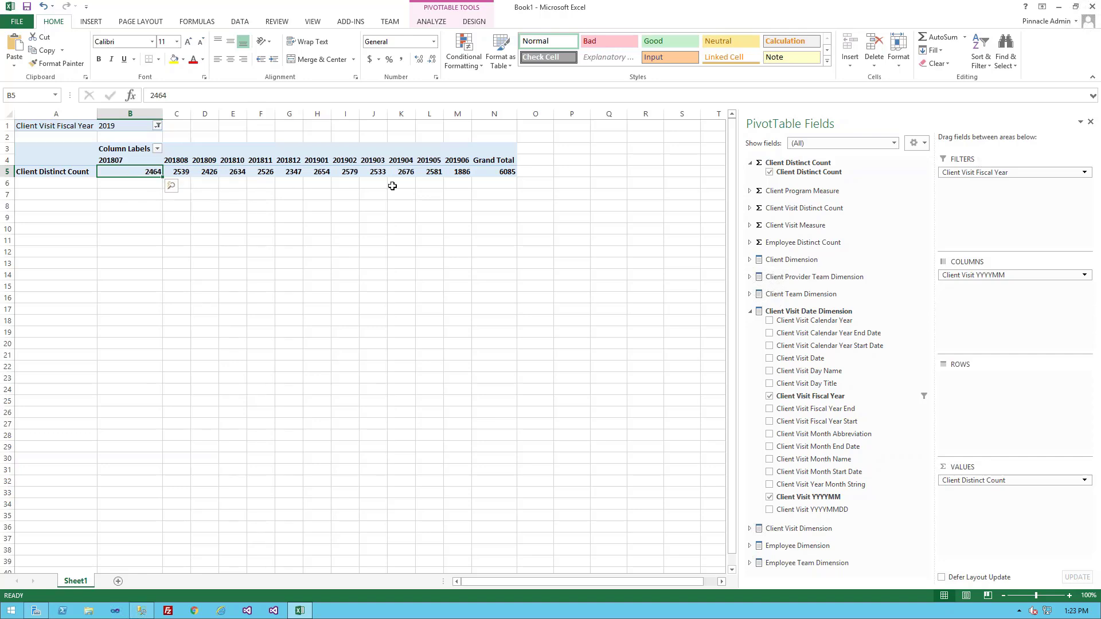
drag(488, 171, 150, 173)
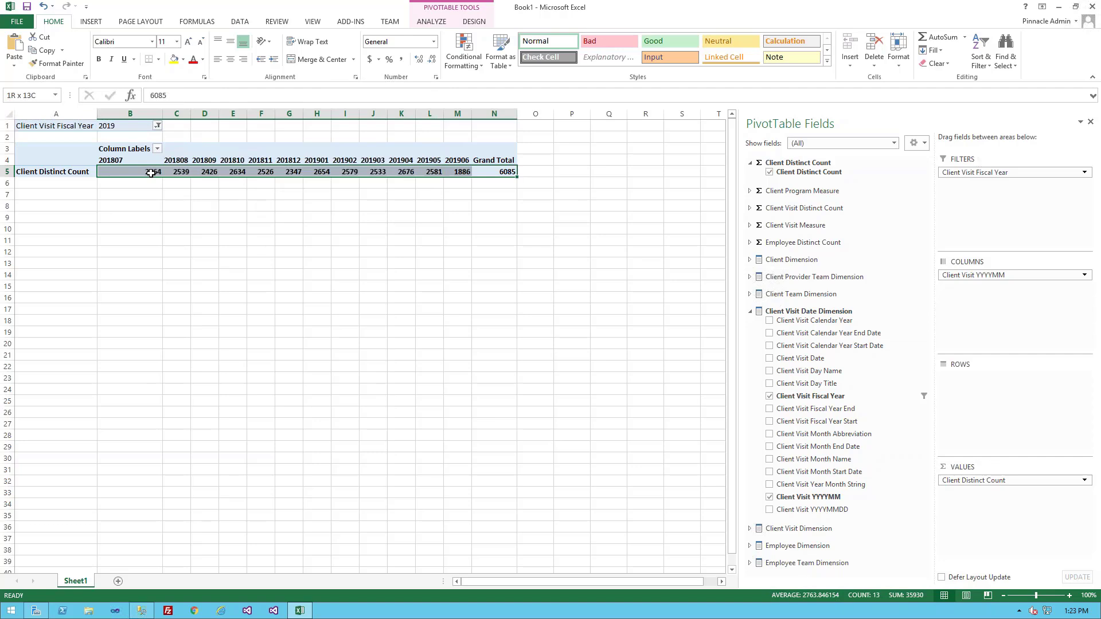
click(181, 172)
click(210, 172)
click(233, 172)
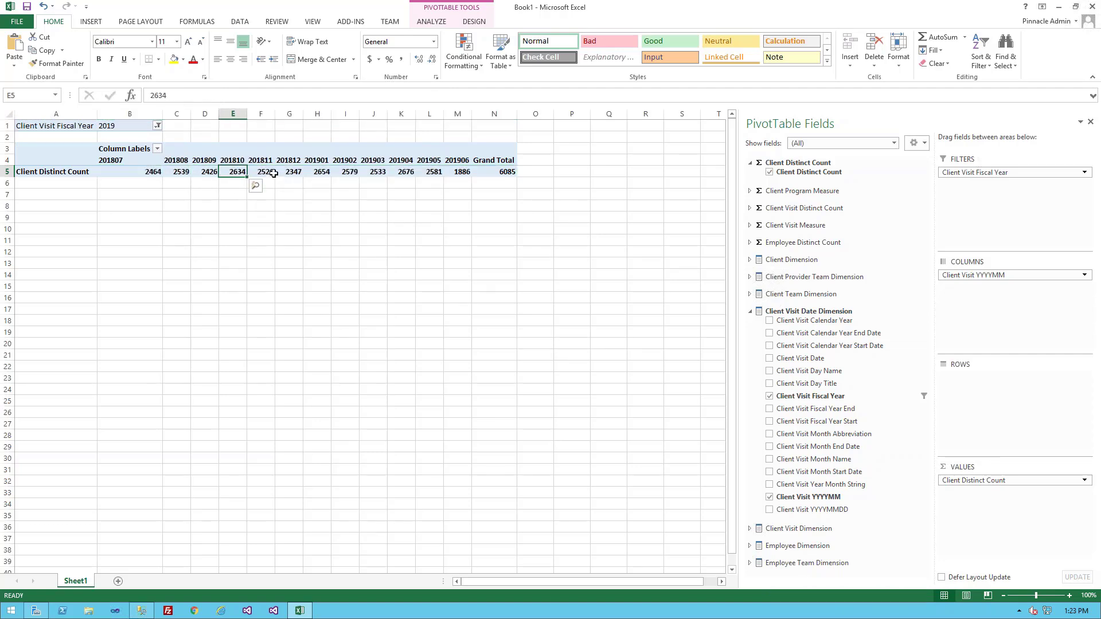
click(265, 172)
click(292, 173)
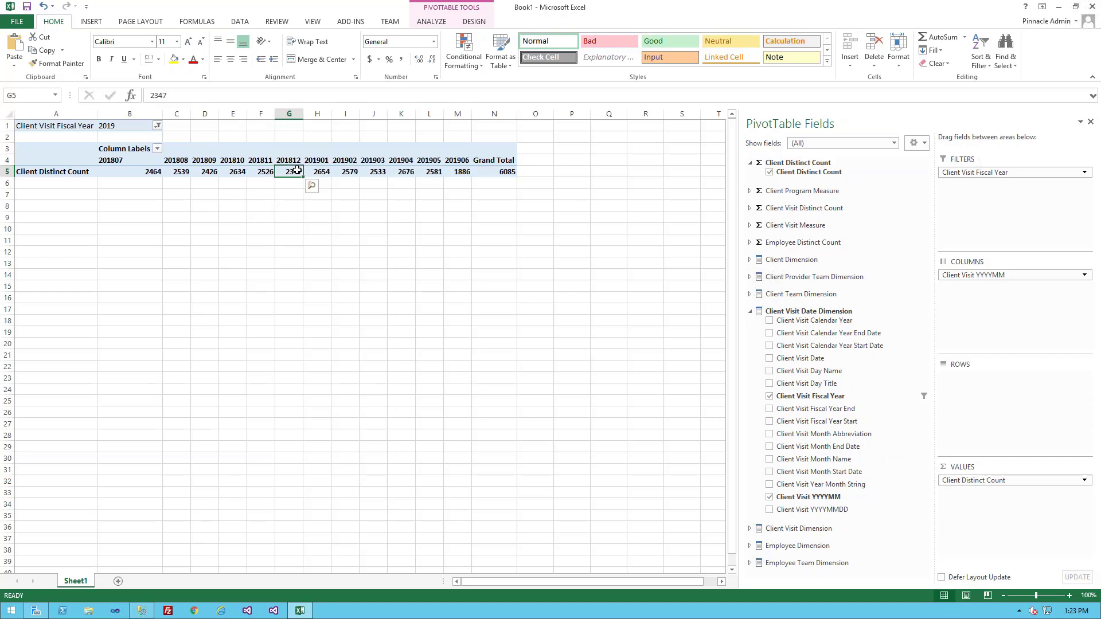
click(127, 172)
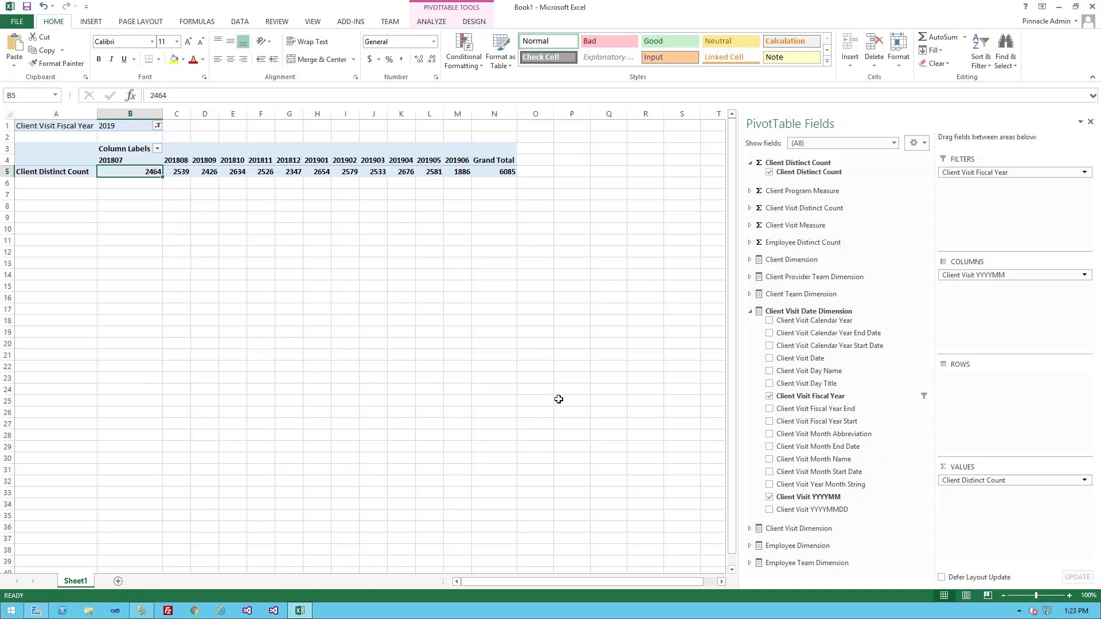
Add Service Program from the Client Visit Dimension to the pivot table's rows and review the monthly counts per program.
click(763, 530)
drag(926, 362, 935, 501)
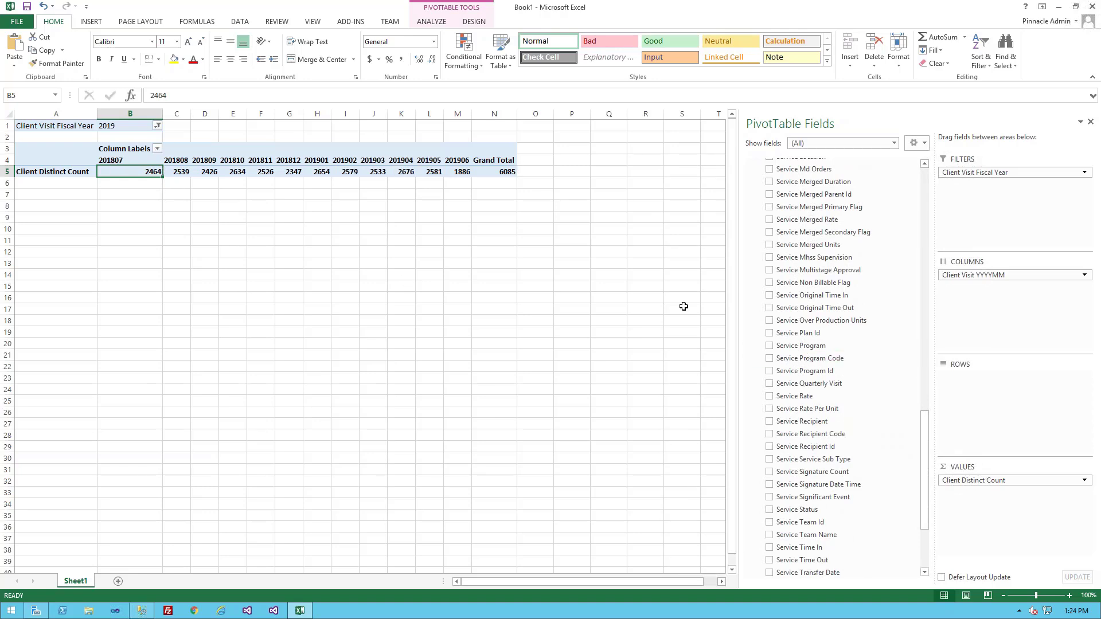
drag(799, 346, 972, 407)
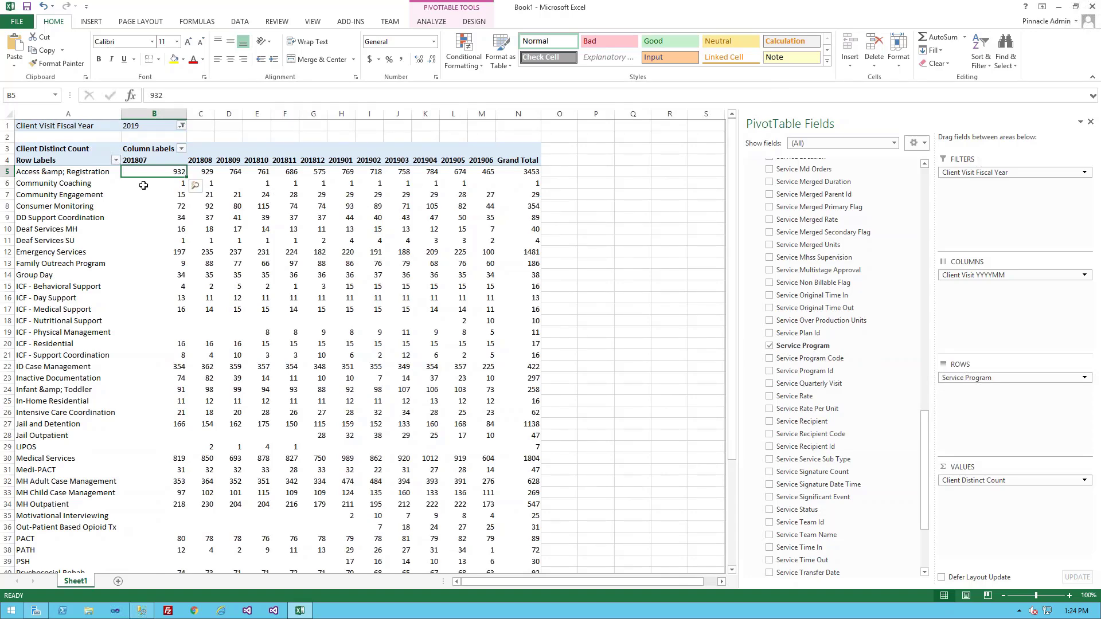
click(55, 172)
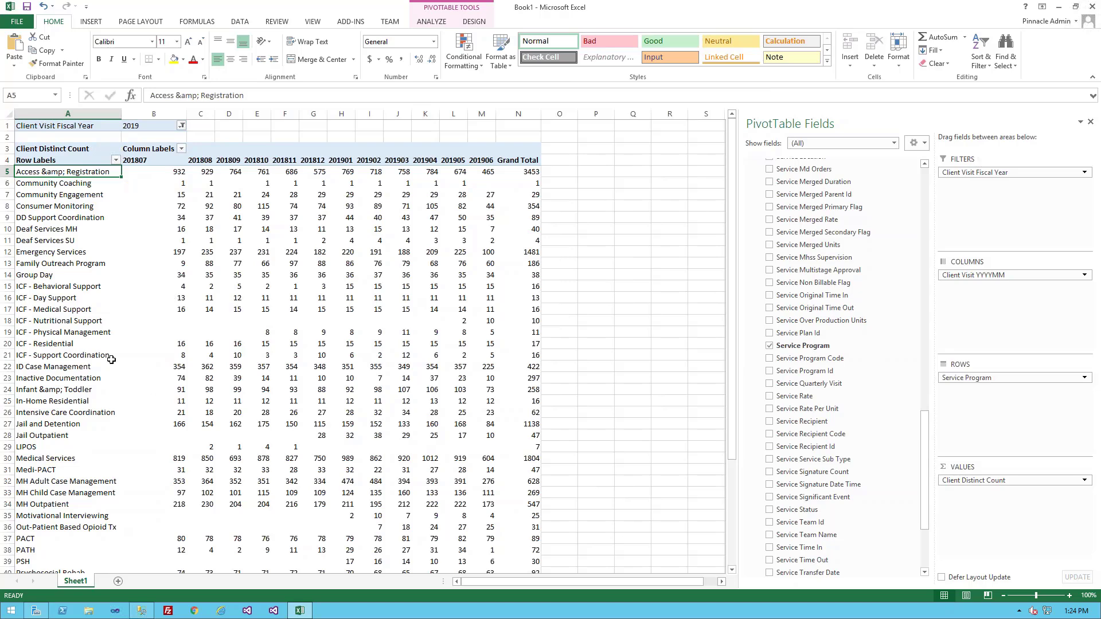
scroll(111, 359, down, 7)
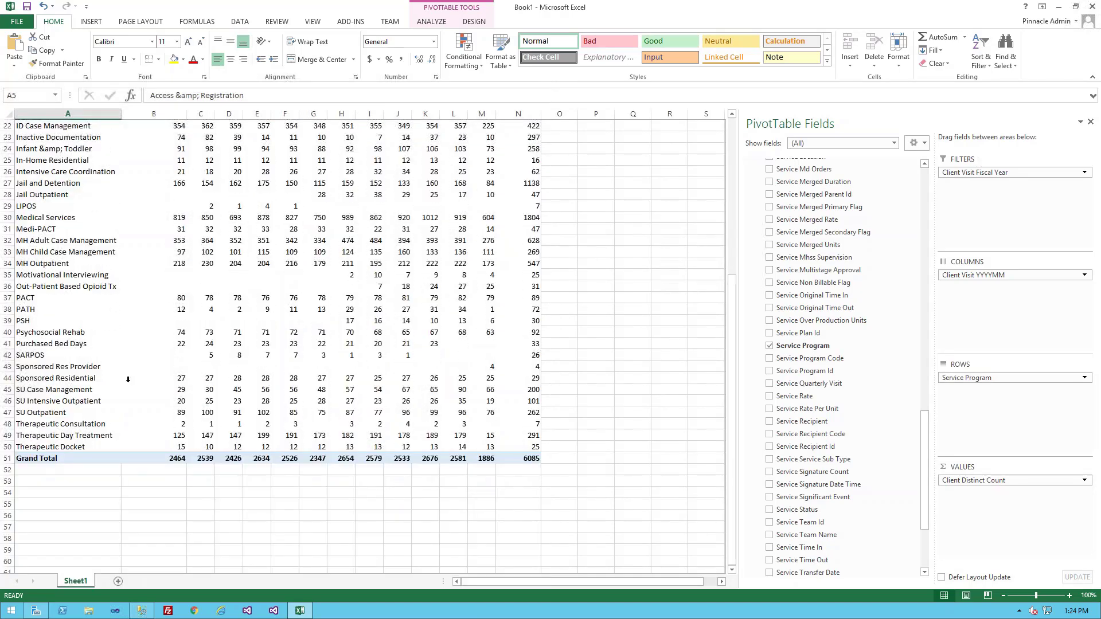
click(84, 446)
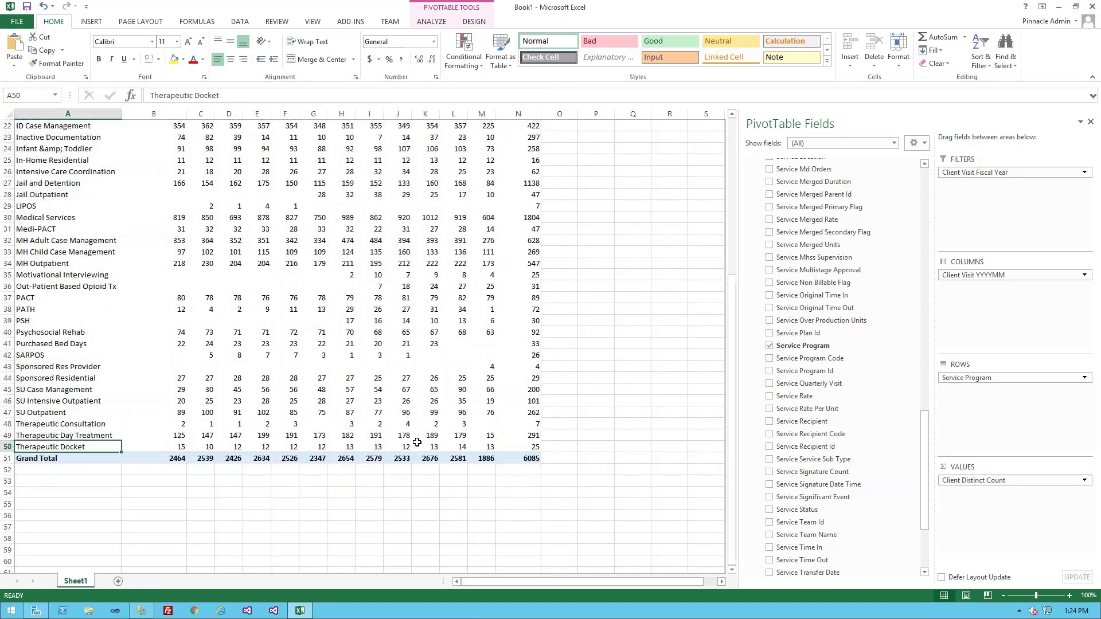
click(430, 320)
scroll(314, 278, up, 2)
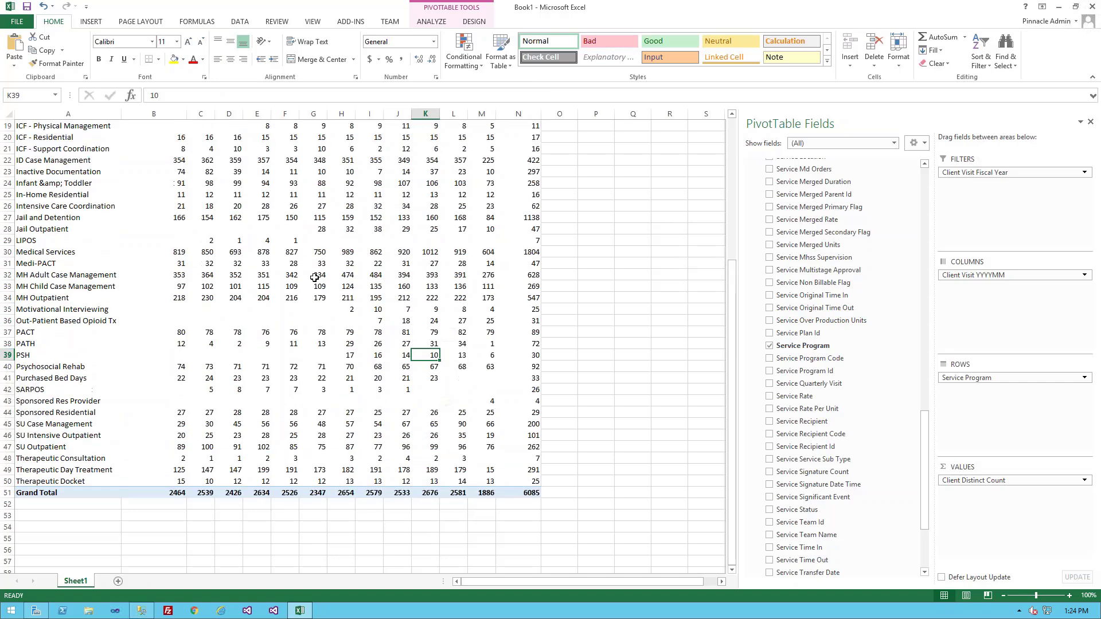
scroll(315, 277, up, 4)
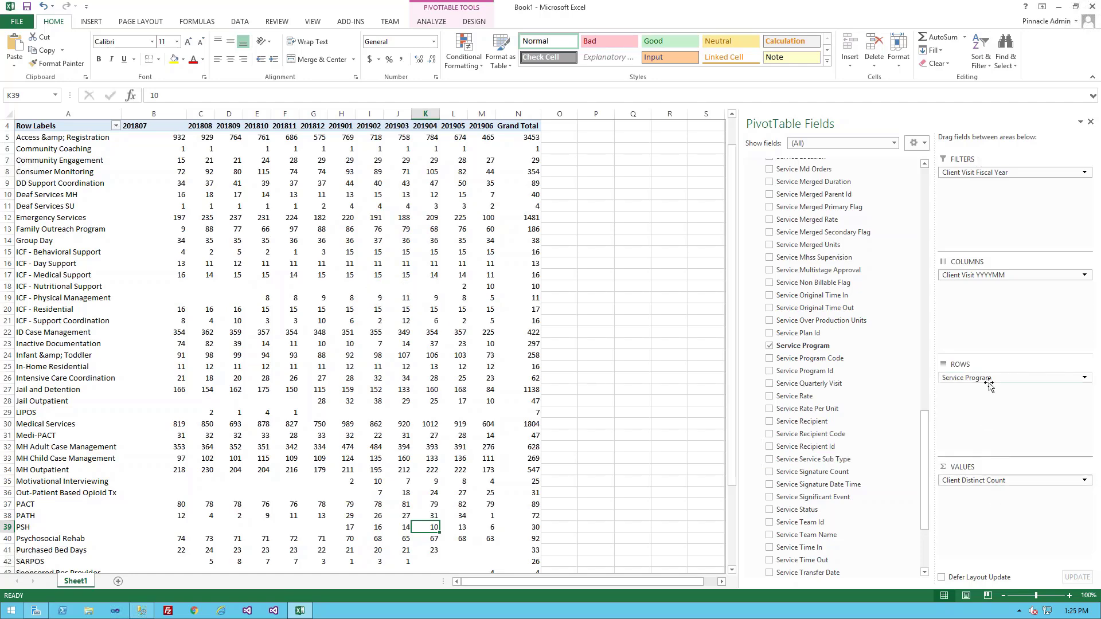
Replace Service Program with Service Team Name as the pivot table's row field.
drag(991, 379, 802, 374)
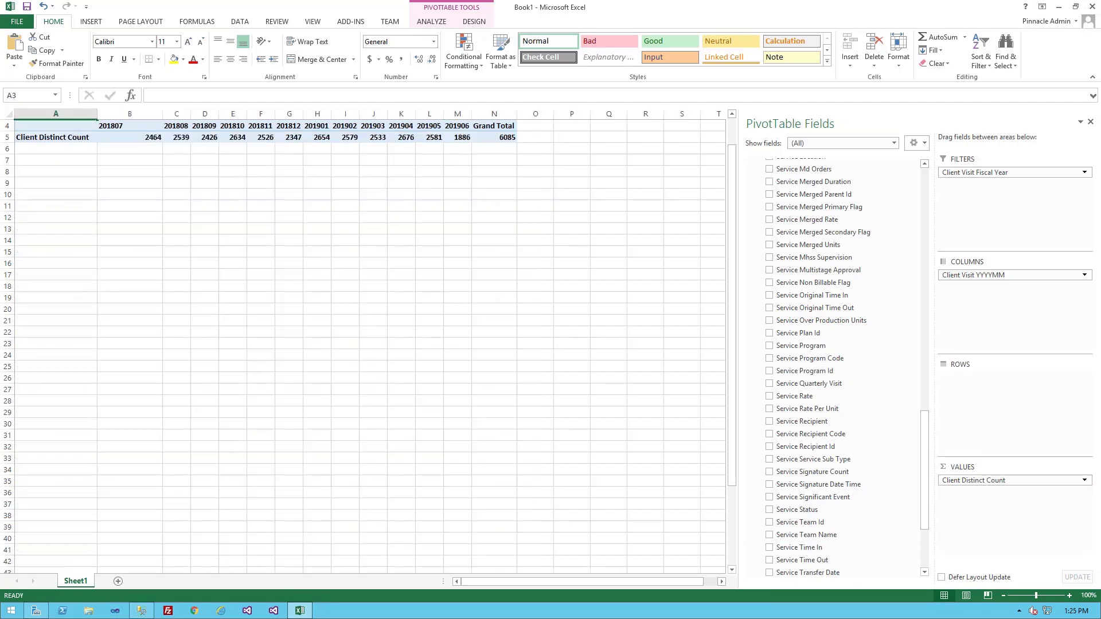
drag(1002, 417, 1002, 416)
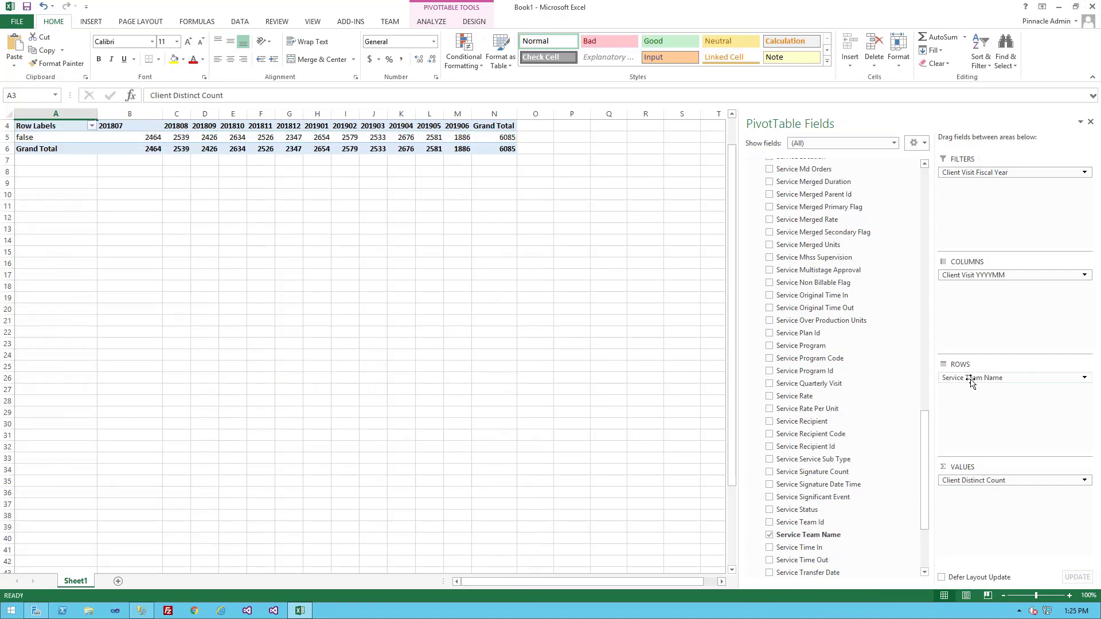
Replace Service Team Name with Service Visit Type as the row field and look through the visit types listed.
drag(835, 480, 834, 482)
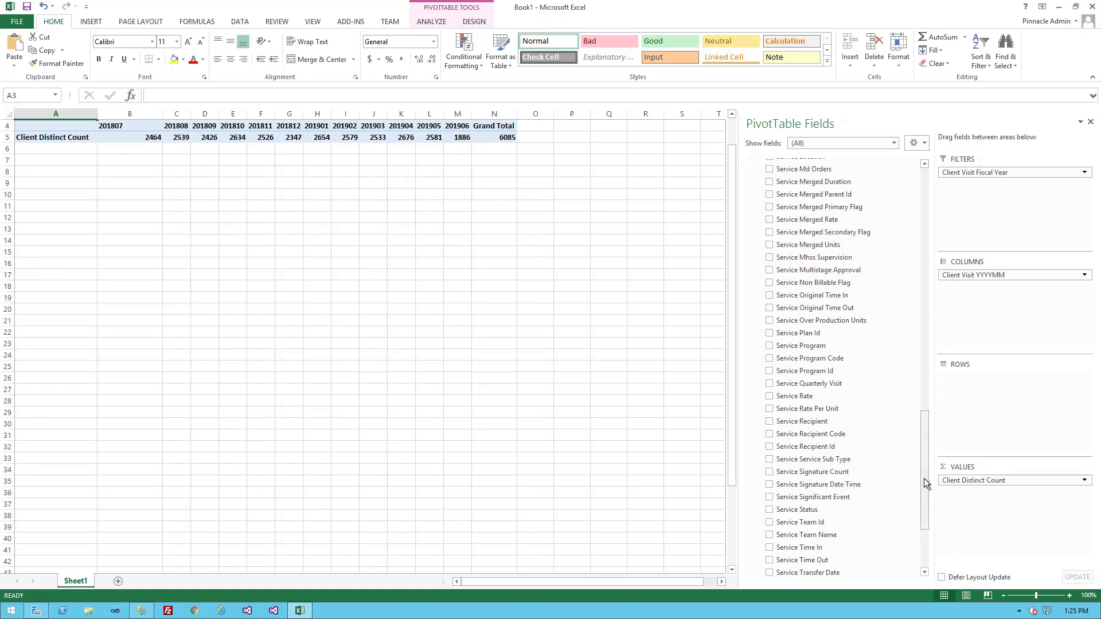
drag(924, 478, 924, 511)
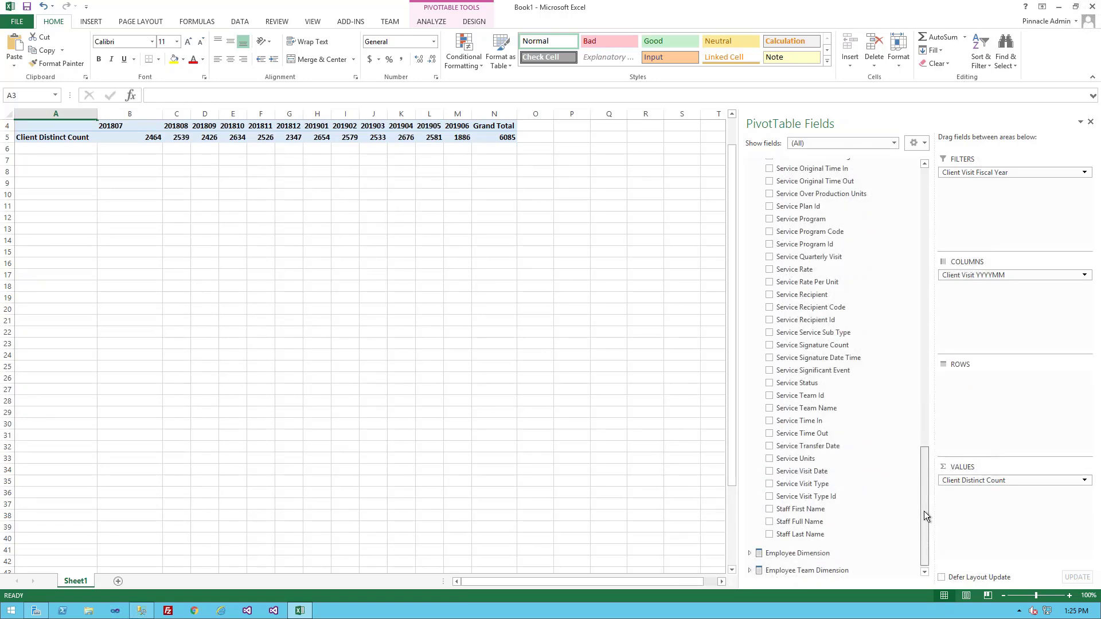
drag(802, 484, 975, 379)
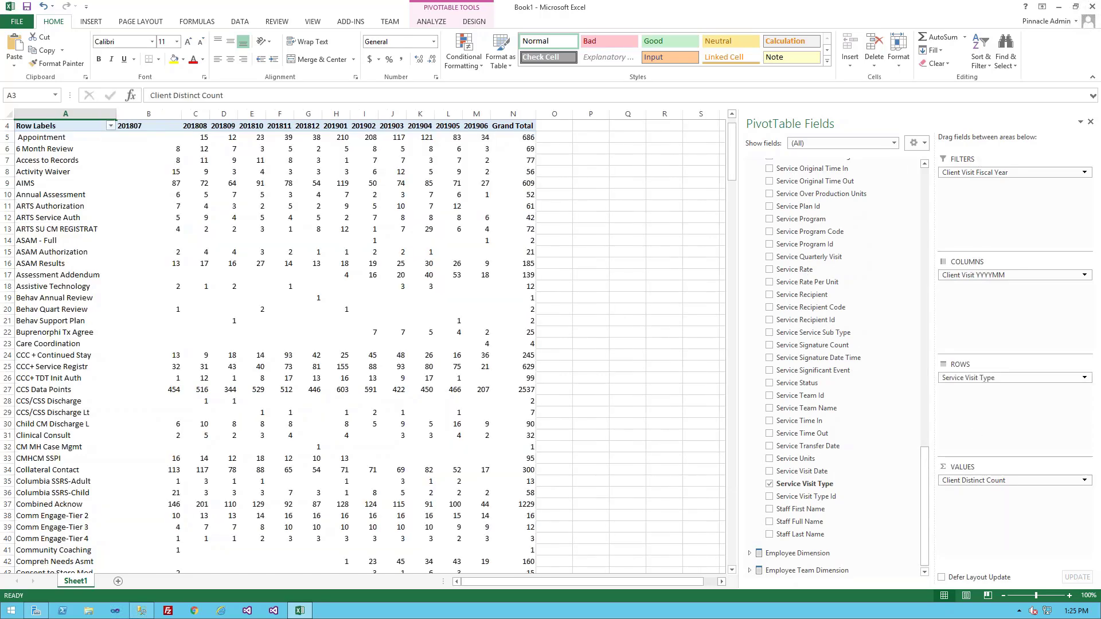
click(78, 242)
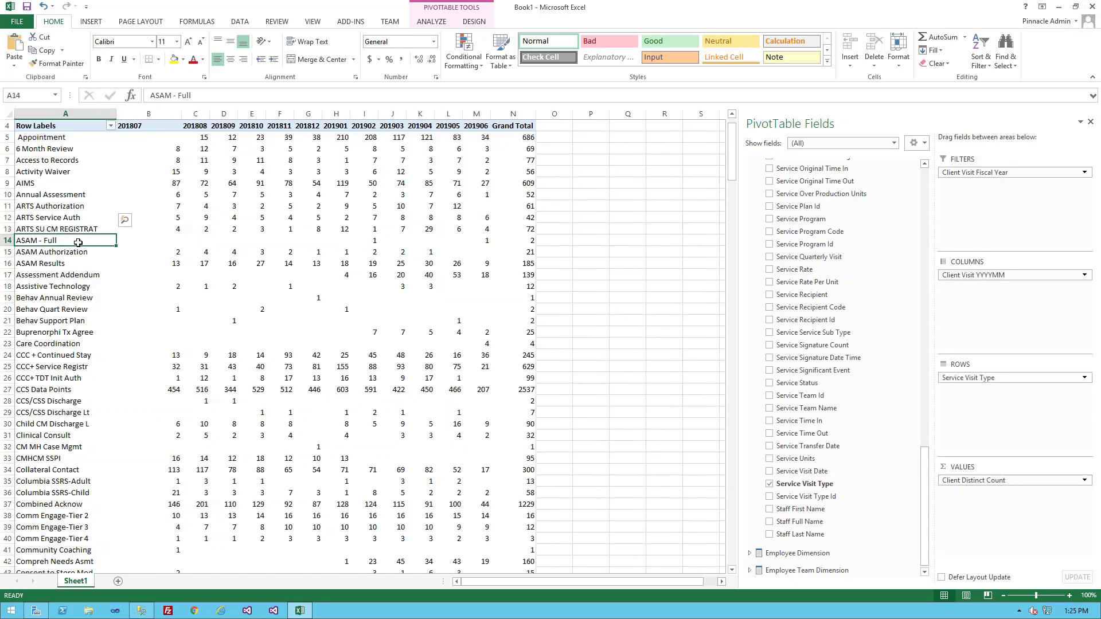
scroll(78, 243, down, 17)
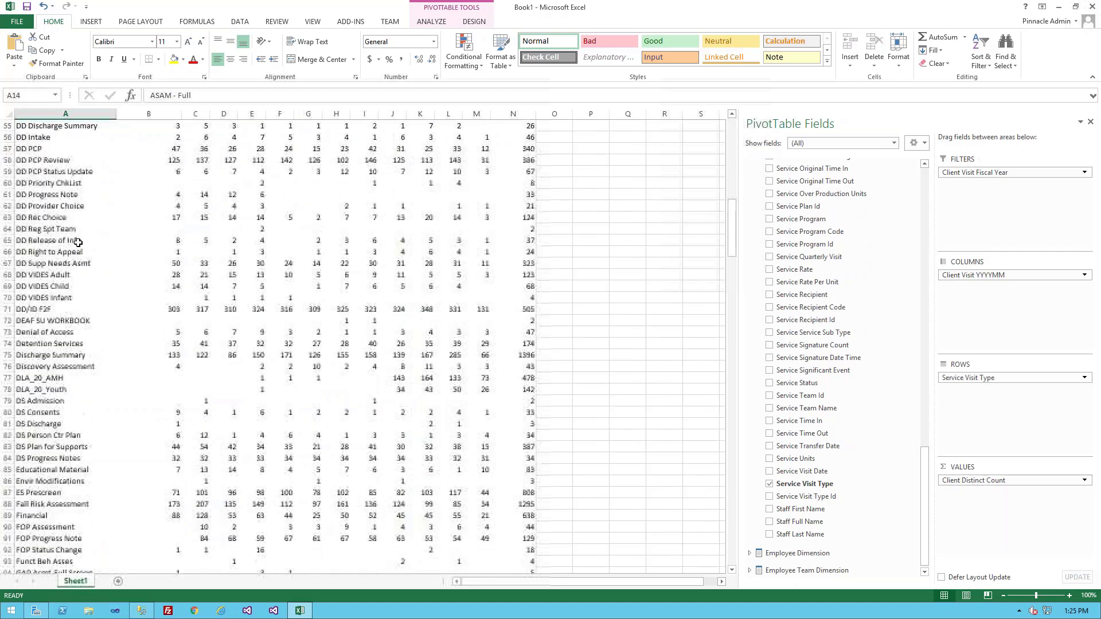
Look through the monthly client counts for the remaining service visit types, from the DD rows onward.
scroll(78, 243, down, 12)
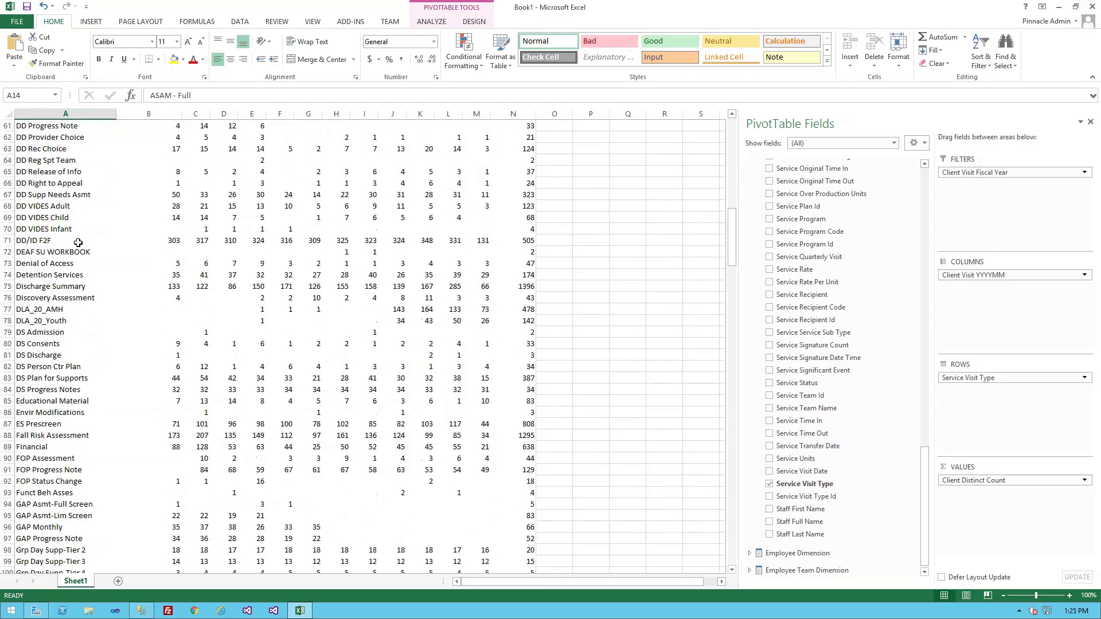
scroll(78, 243, down, 9)
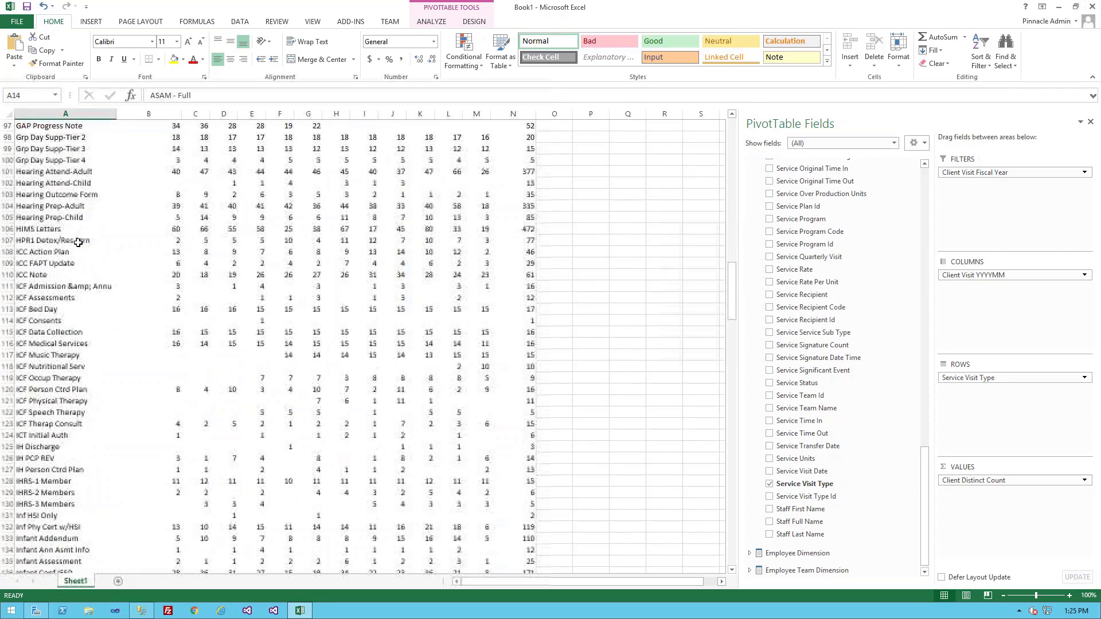
scroll(79, 244, down, 8)
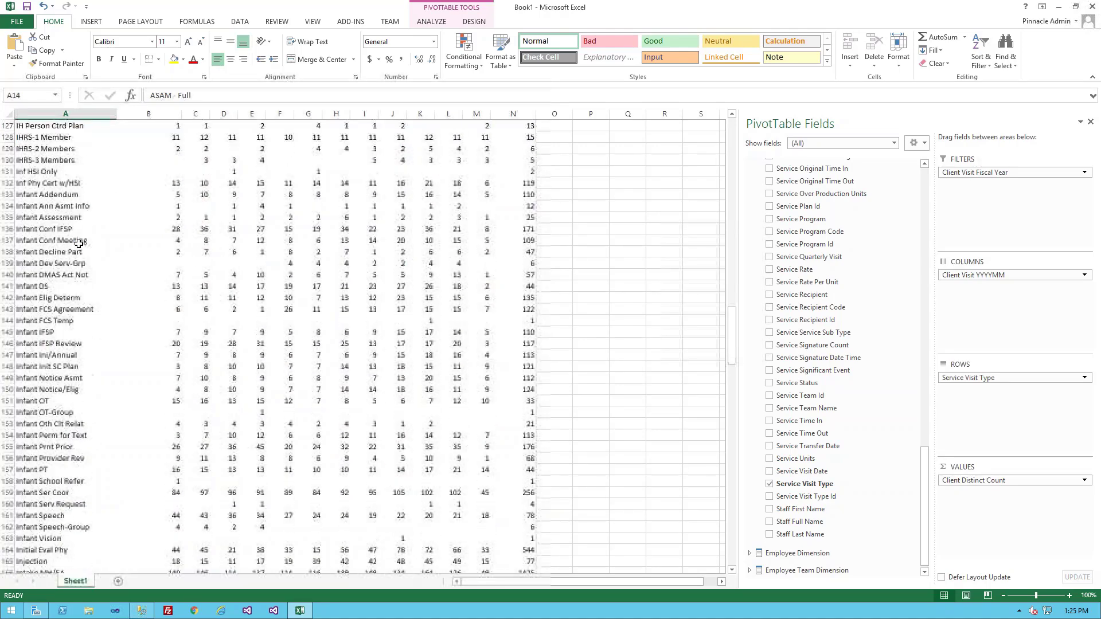
scroll(78, 244, down, 10)
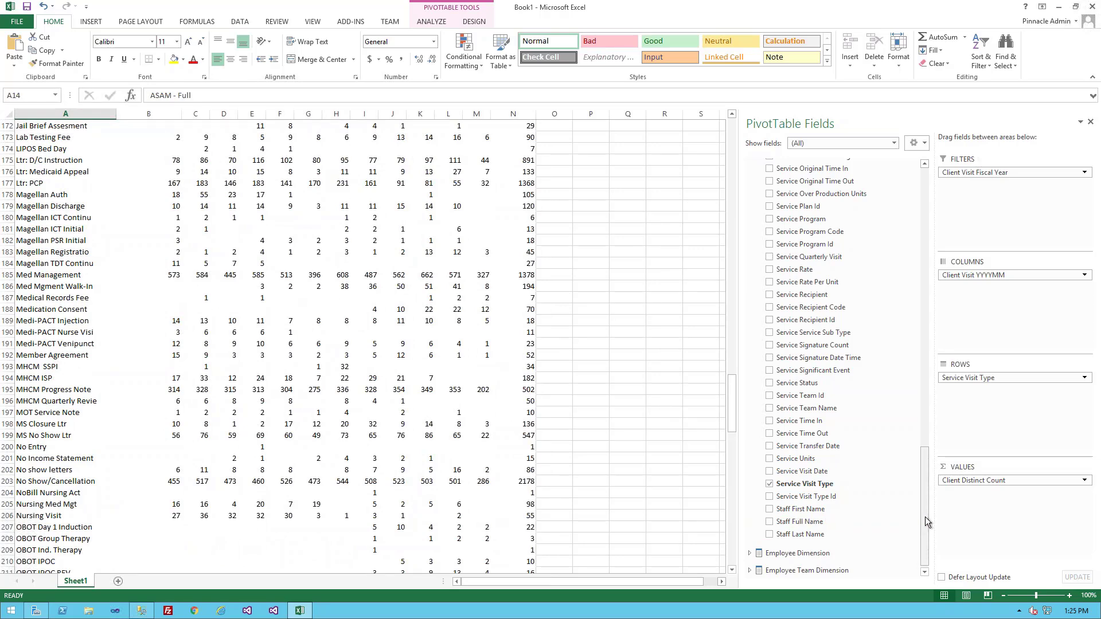
Replace Client Distinct Count with Client Visit Distinct Count as the pivot table's value and review the Med Management row by month.
drag(925, 517, 885, 196)
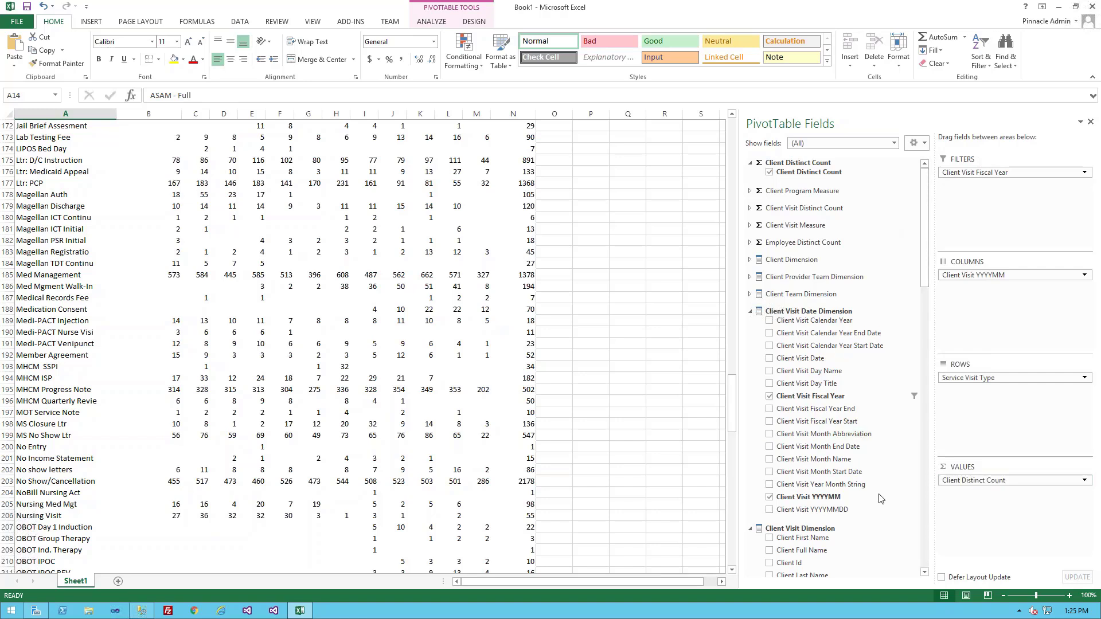
drag(881, 499, 854, 499)
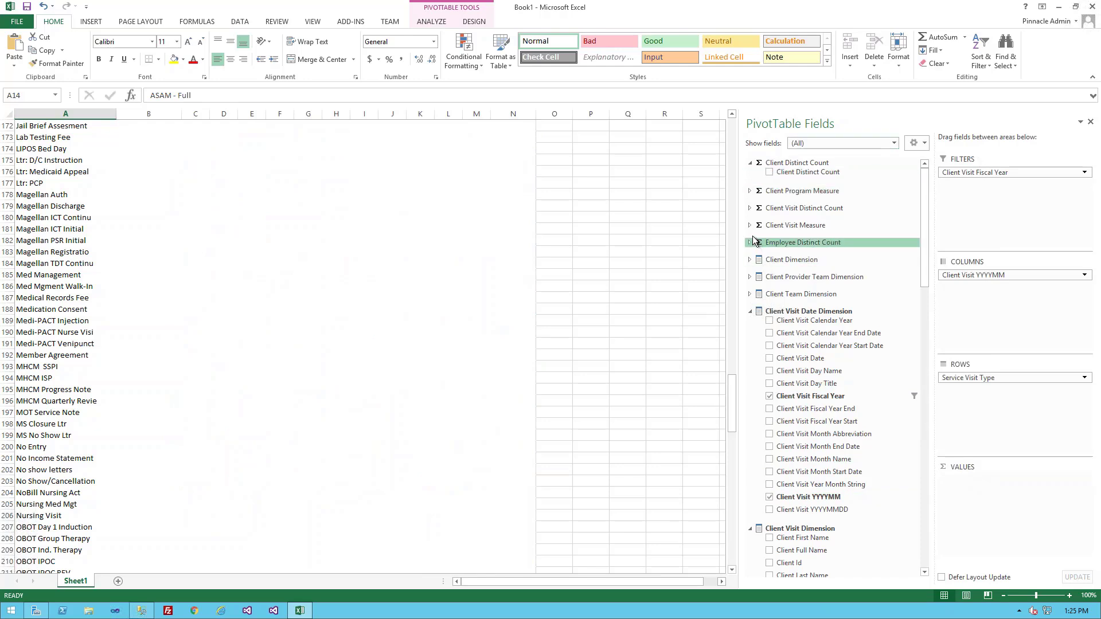
click(750, 209)
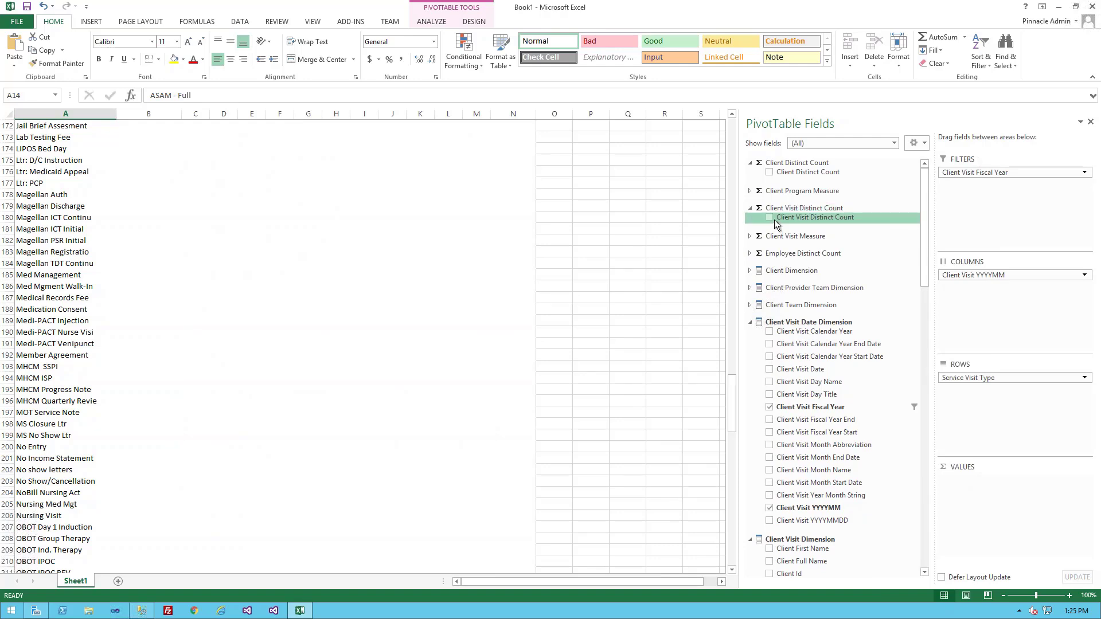
click(772, 219)
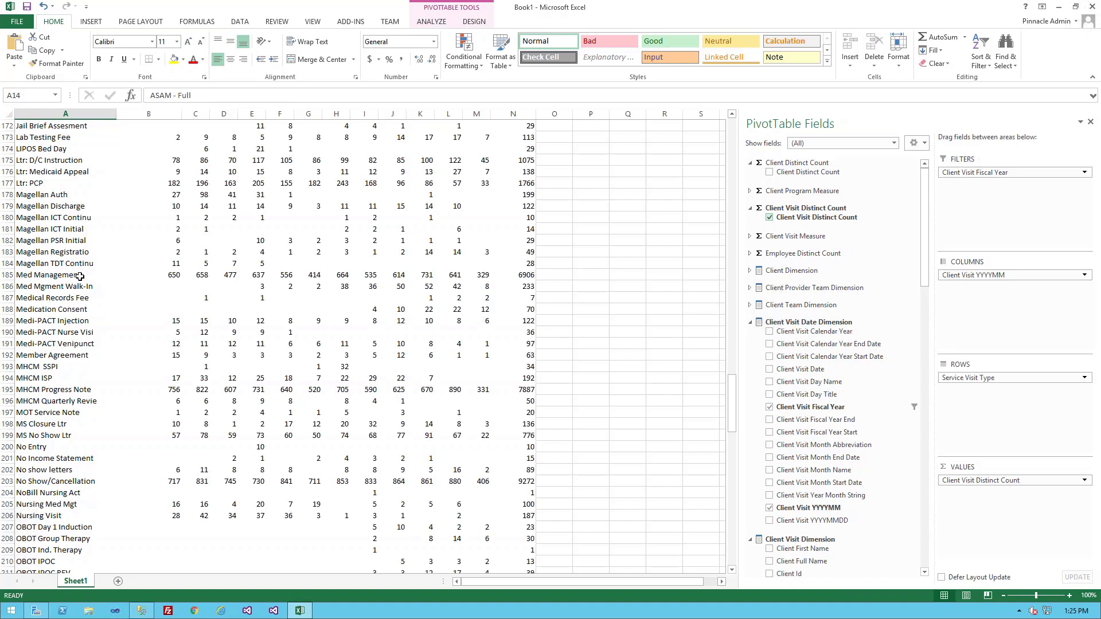
click(129, 278)
click(169, 276)
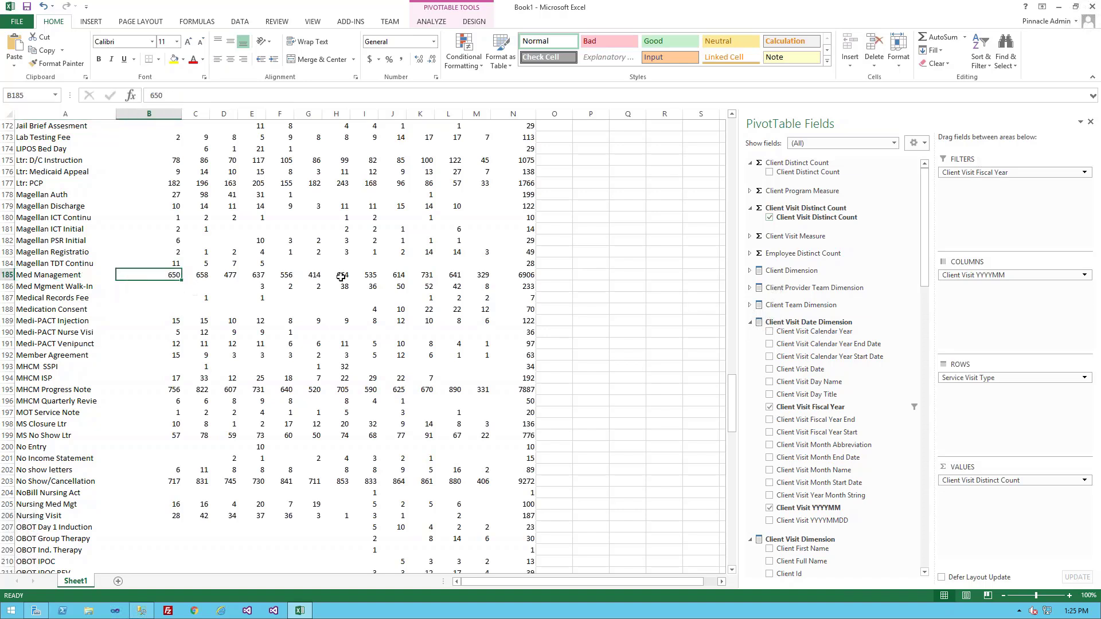
click(396, 286)
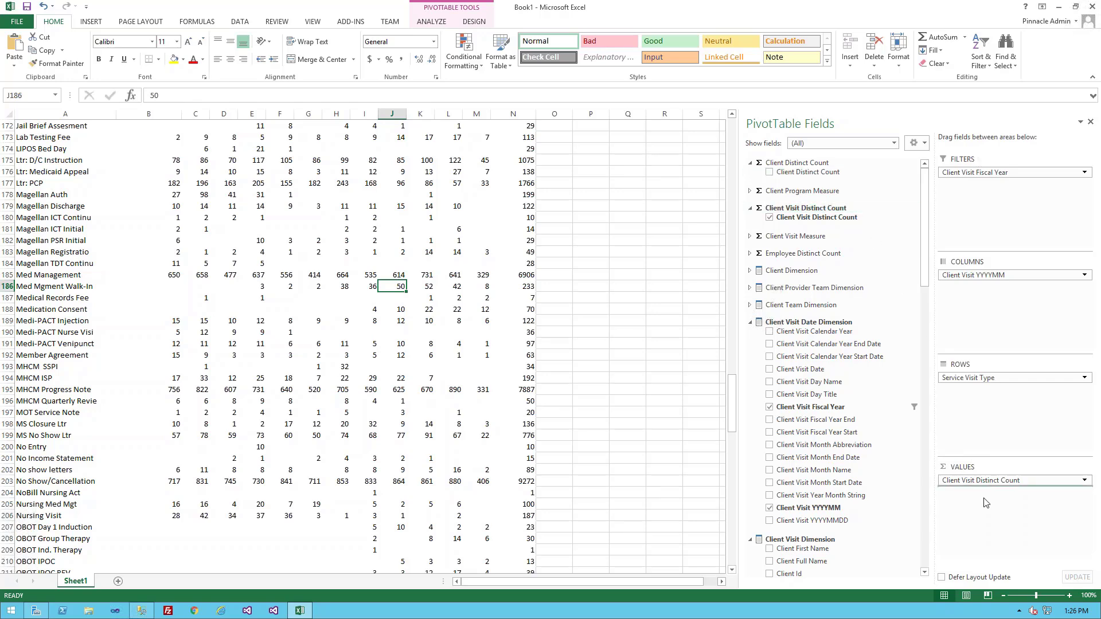
Add Client Distinct Count below Client Visit Distinct Count in the values and compare both for 6 Month Review and ARTS Authorization.
drag(808, 172, 984, 503)
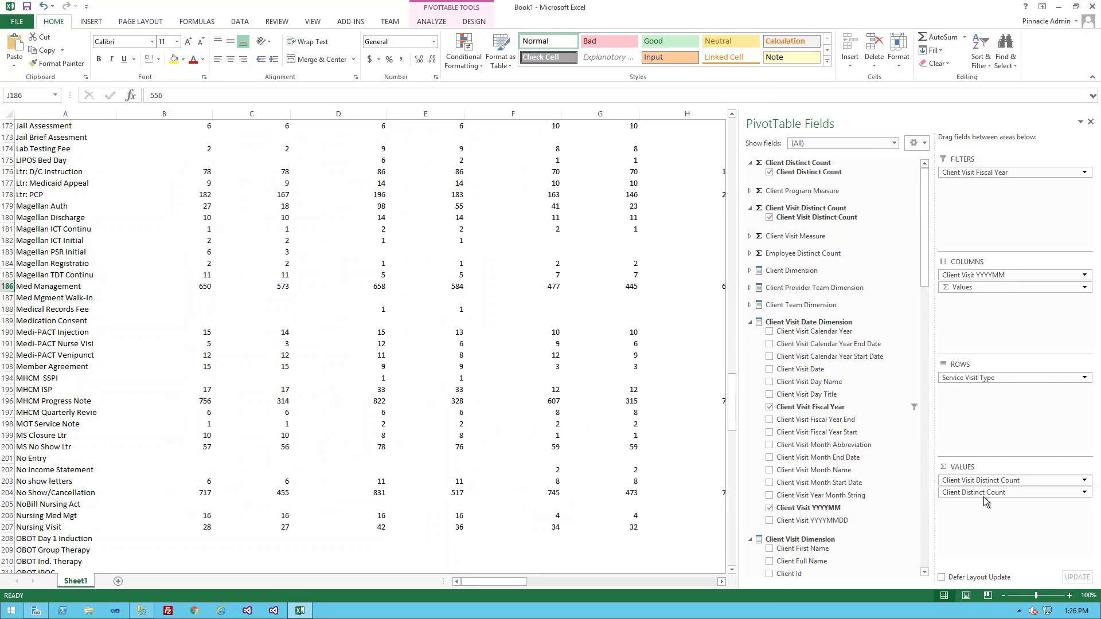
drag(733, 402, 723, 112)
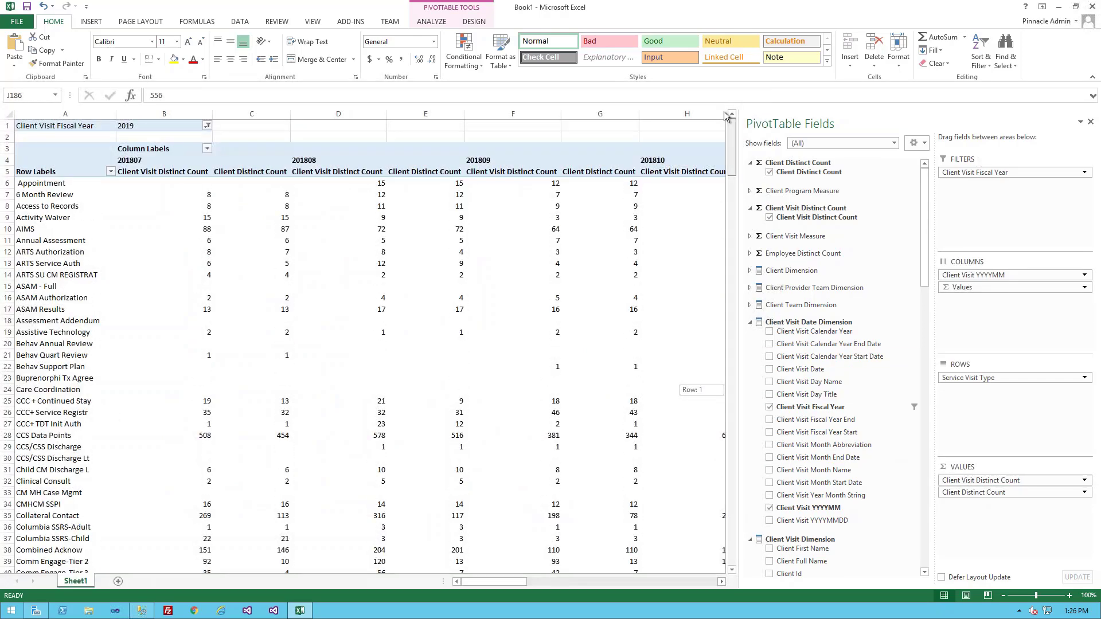
click(197, 196)
click(239, 196)
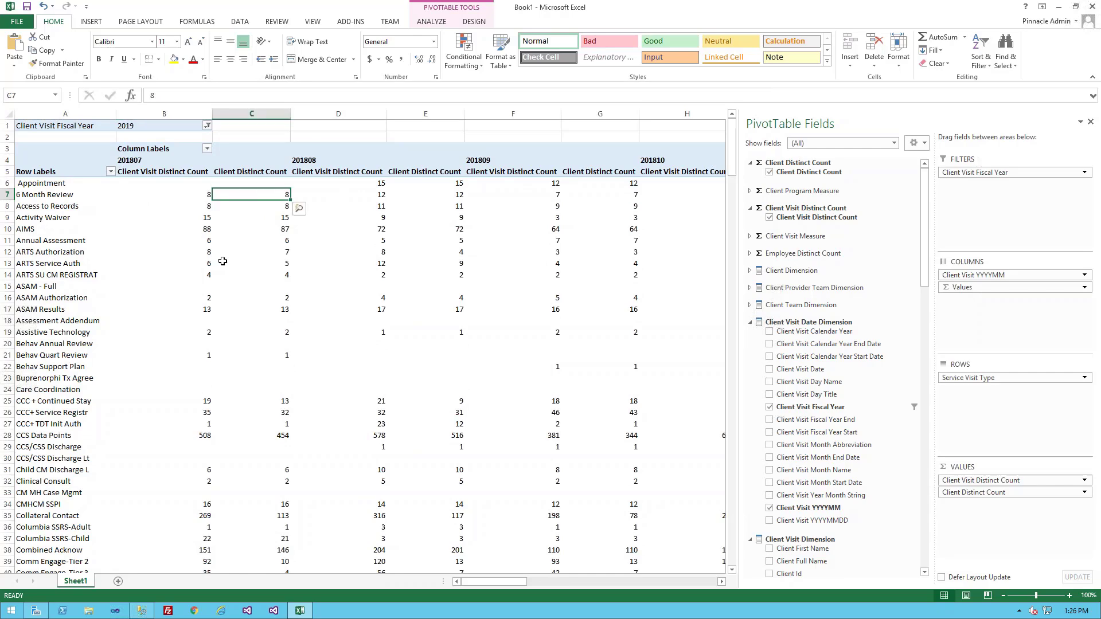
click(203, 254)
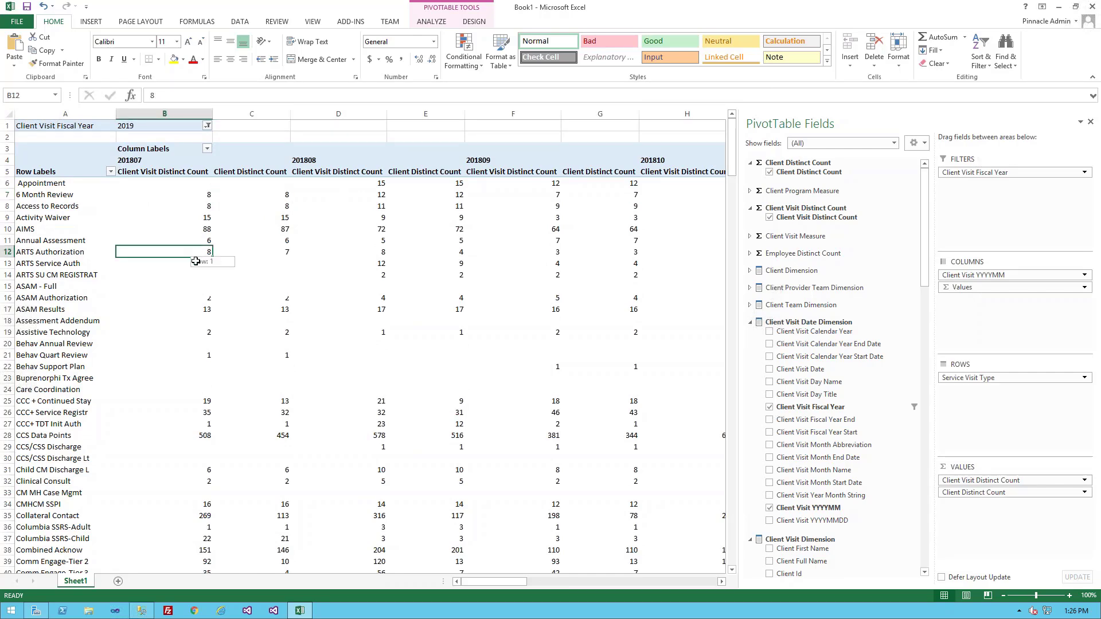
Examine how the visit counts differ from the client counts across the service visit types.
scroll(210, 405, down, 6)
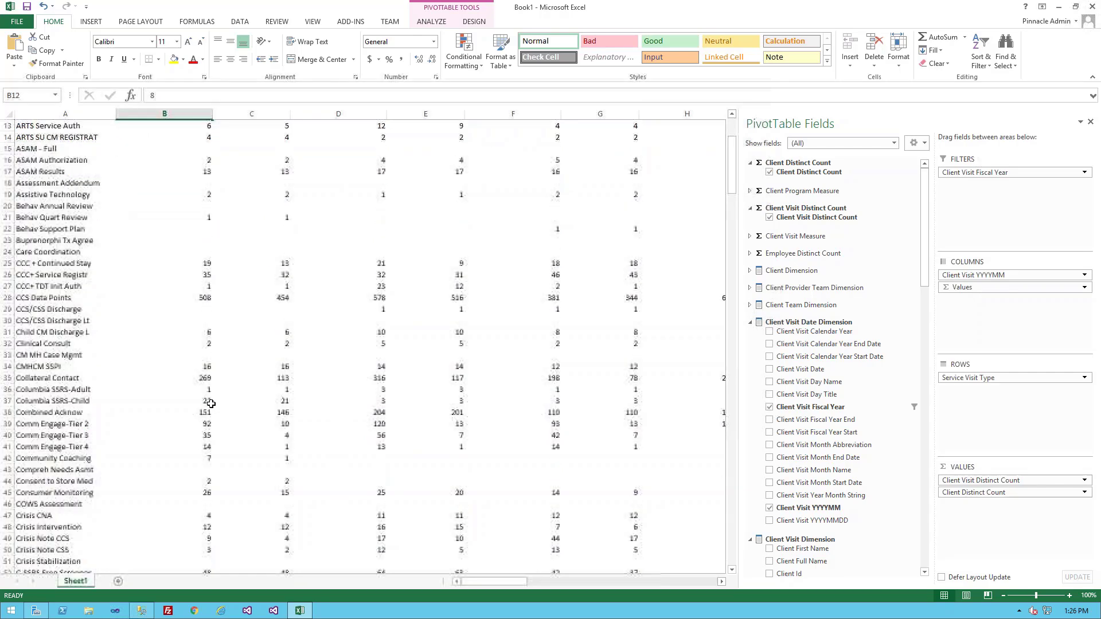
scroll(212, 401, down, 11)
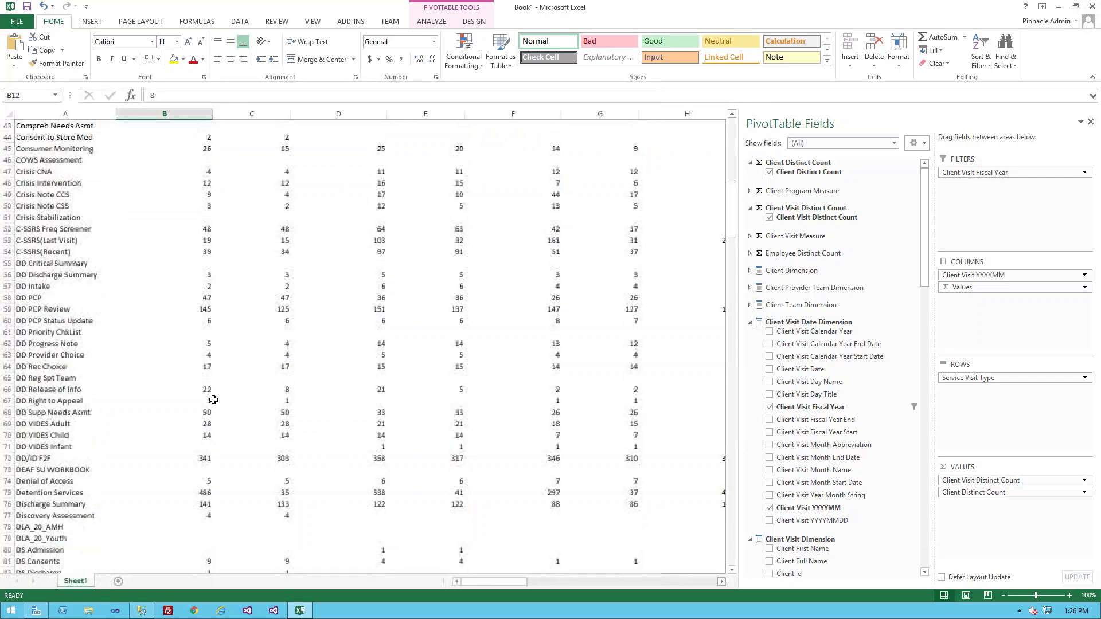
scroll(214, 397, down, 11)
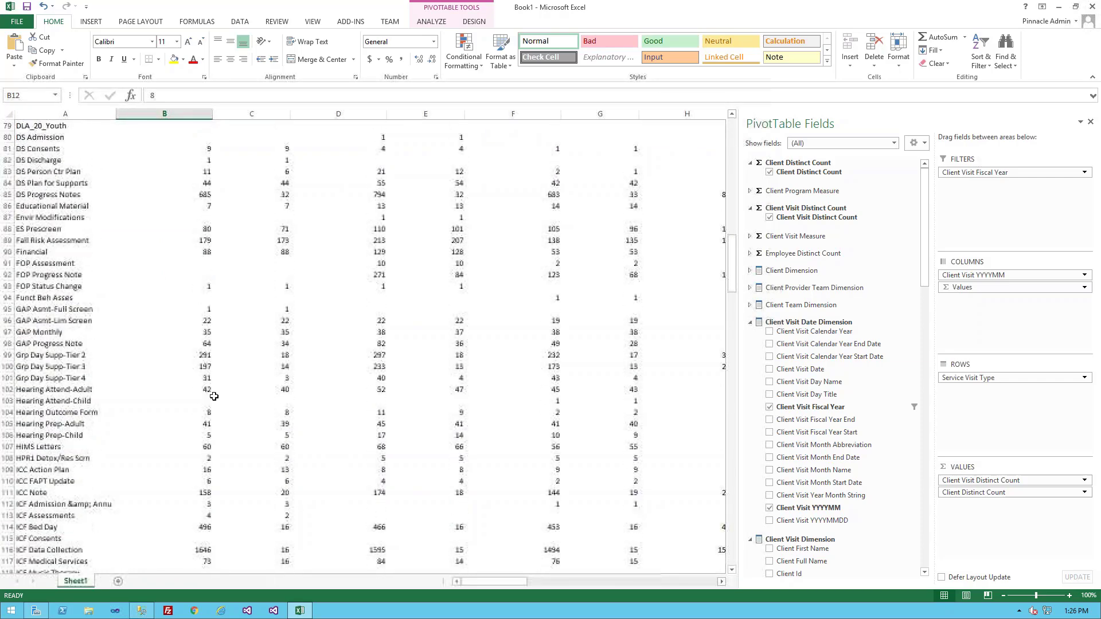
scroll(214, 395, down, 12)
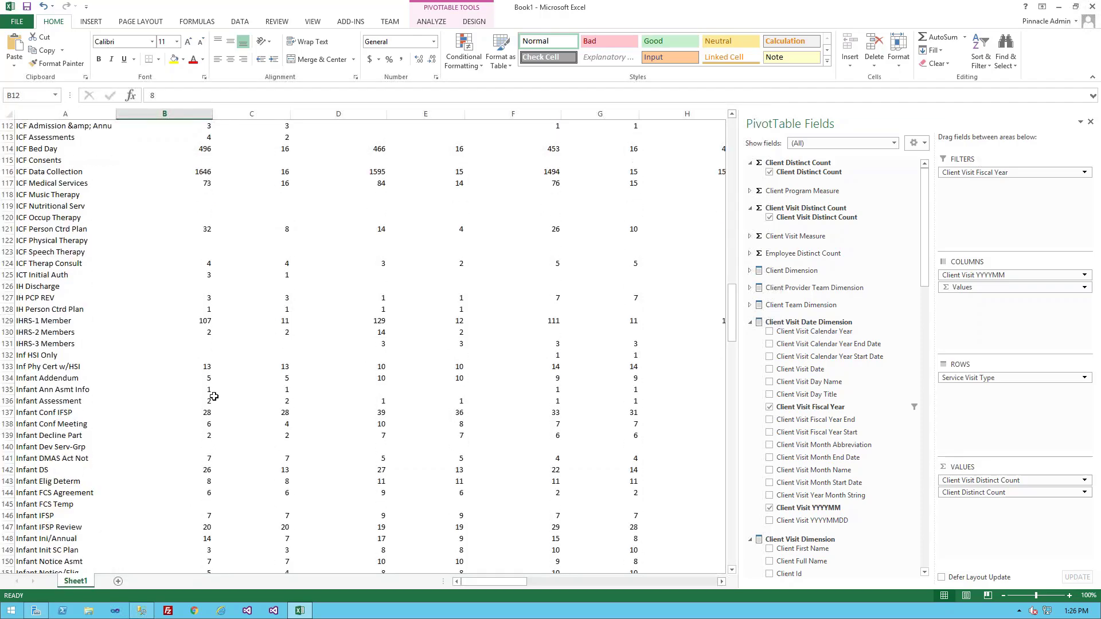
scroll(213, 394, down, 8)
scroll(218, 392, up, 8)
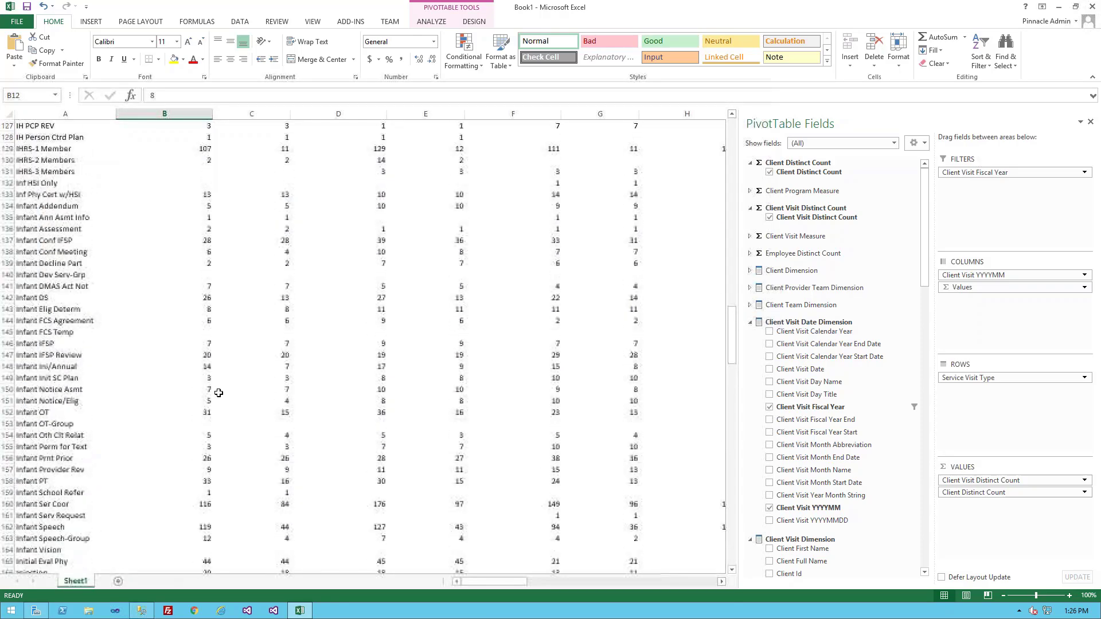
scroll(219, 392, up, 4)
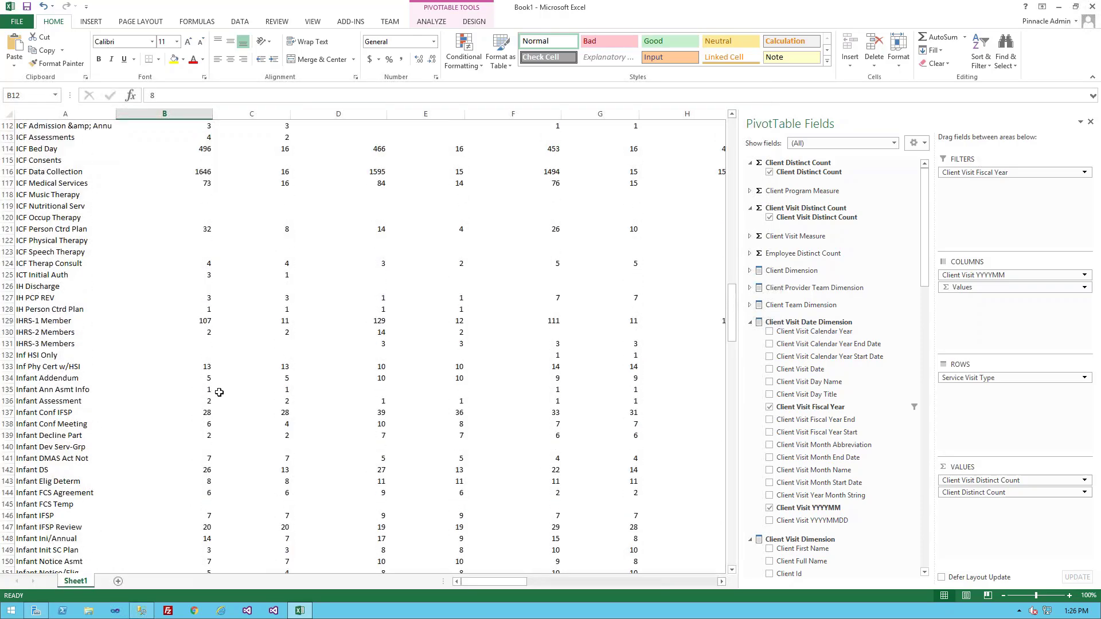
scroll(219, 392, down, 20)
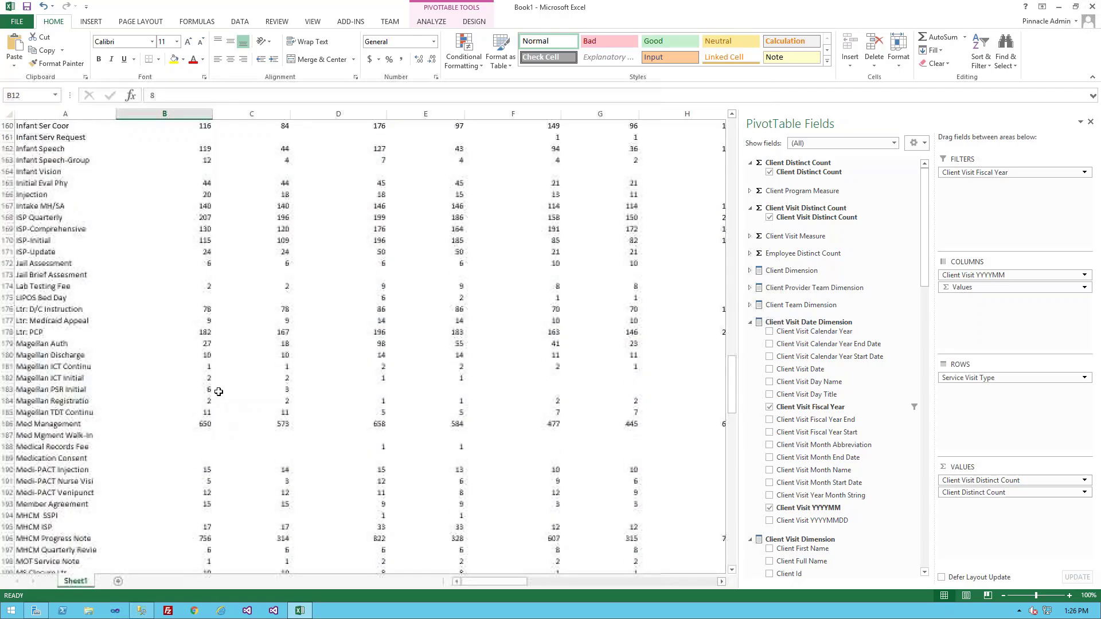
Compare Med Management's visit and client counts for 201807, and remove Client Distinct Count from the values.
click(66, 322)
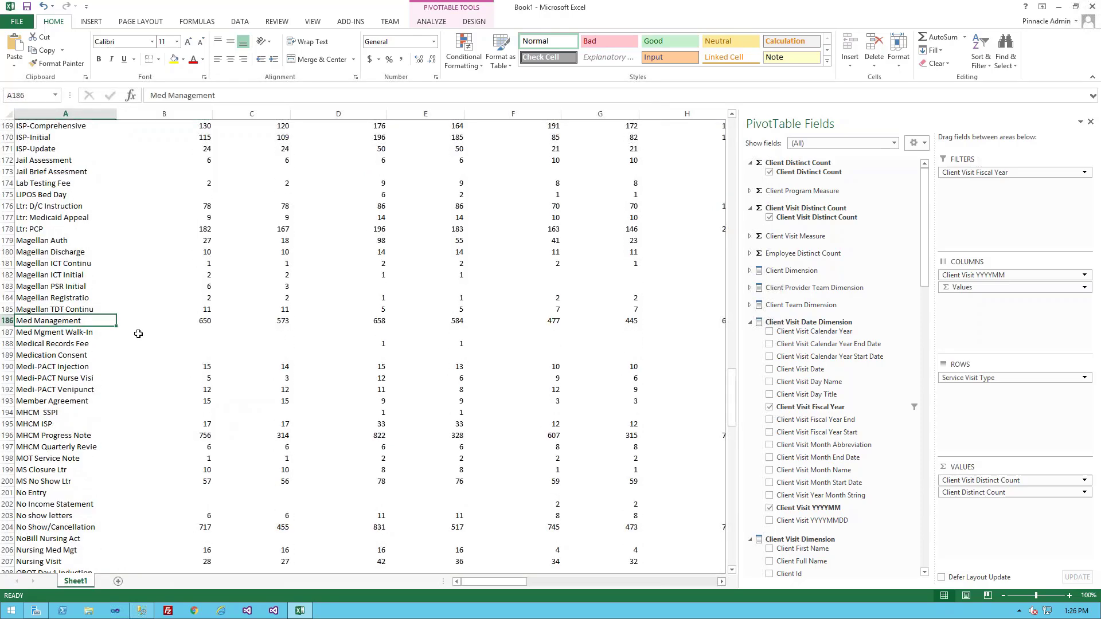
click(204, 321)
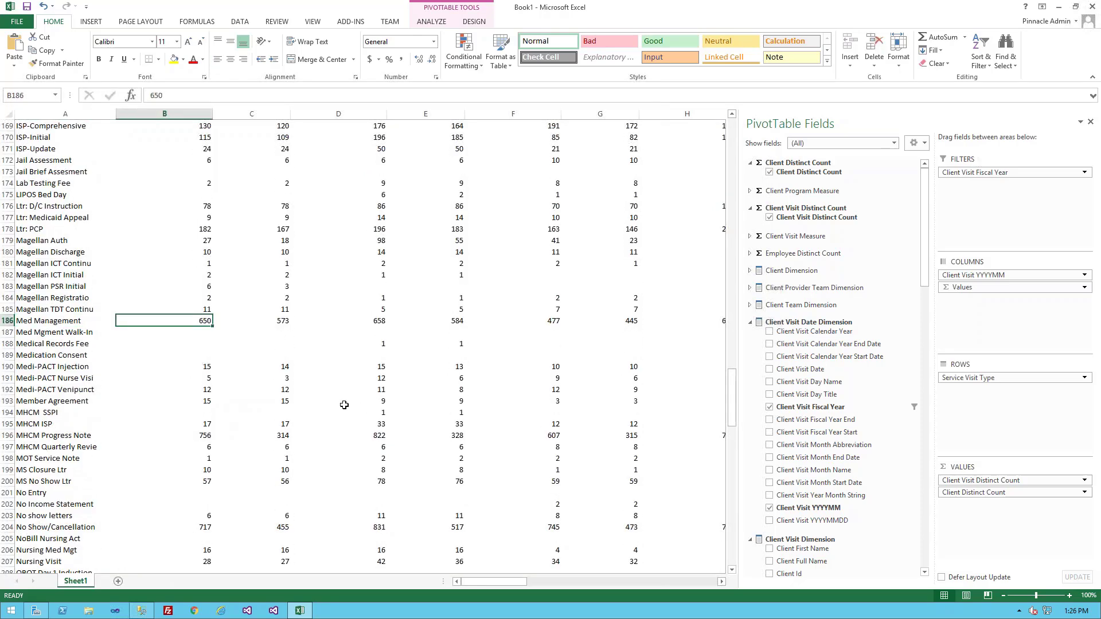
click(277, 325)
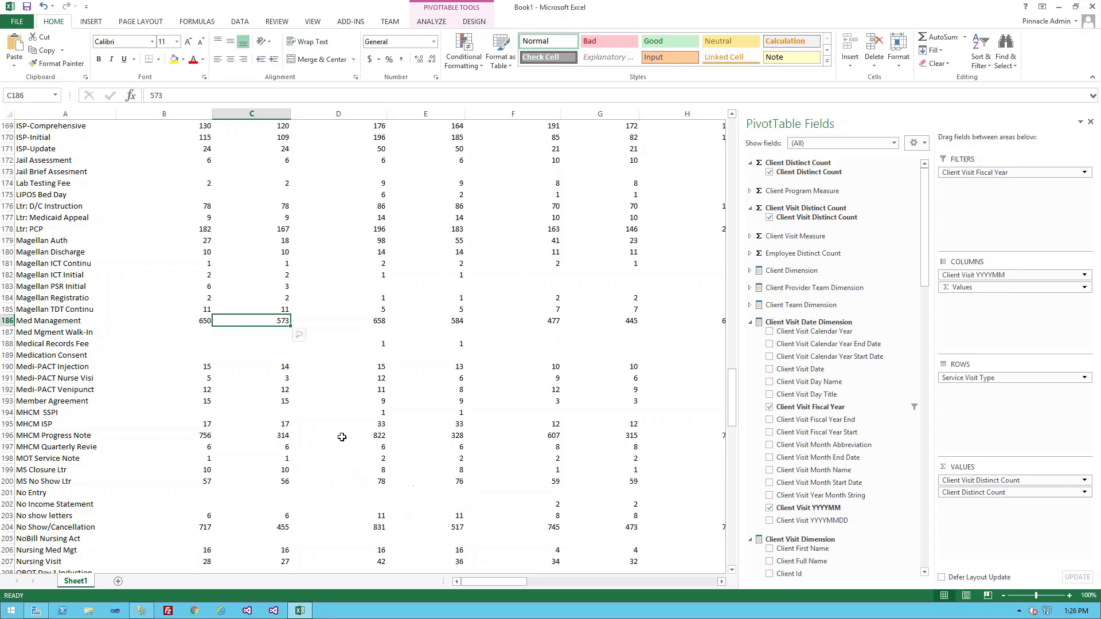
click(990, 492)
drag(991, 492, 838, 513)
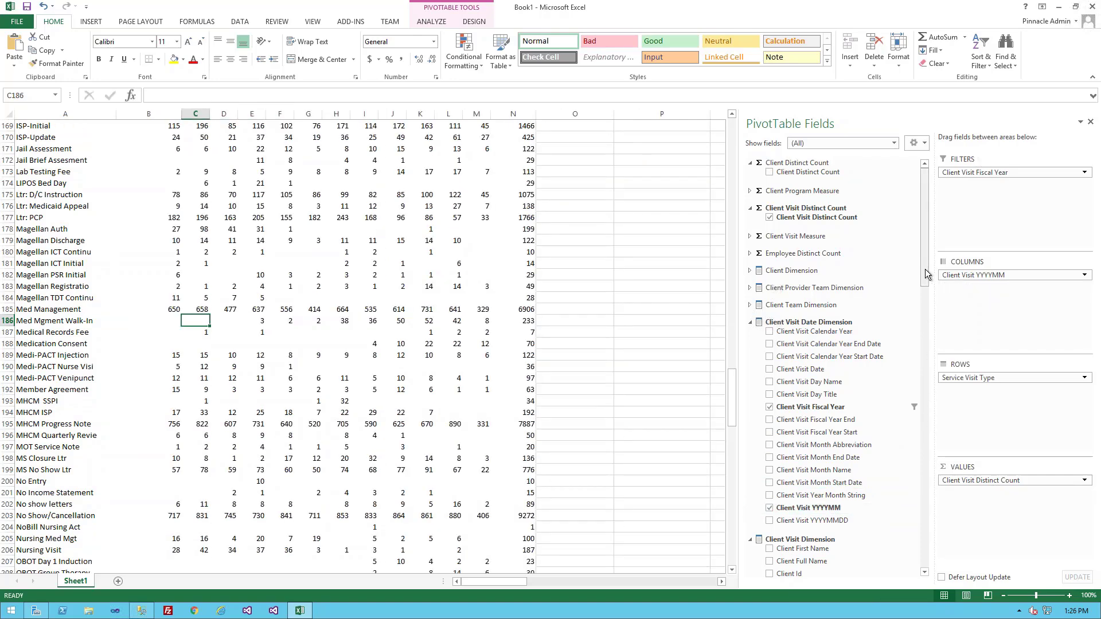
Add Service Program to the rows above Service Visit Type so the visit types are grouped by program.
drag(925, 269, 924, 415)
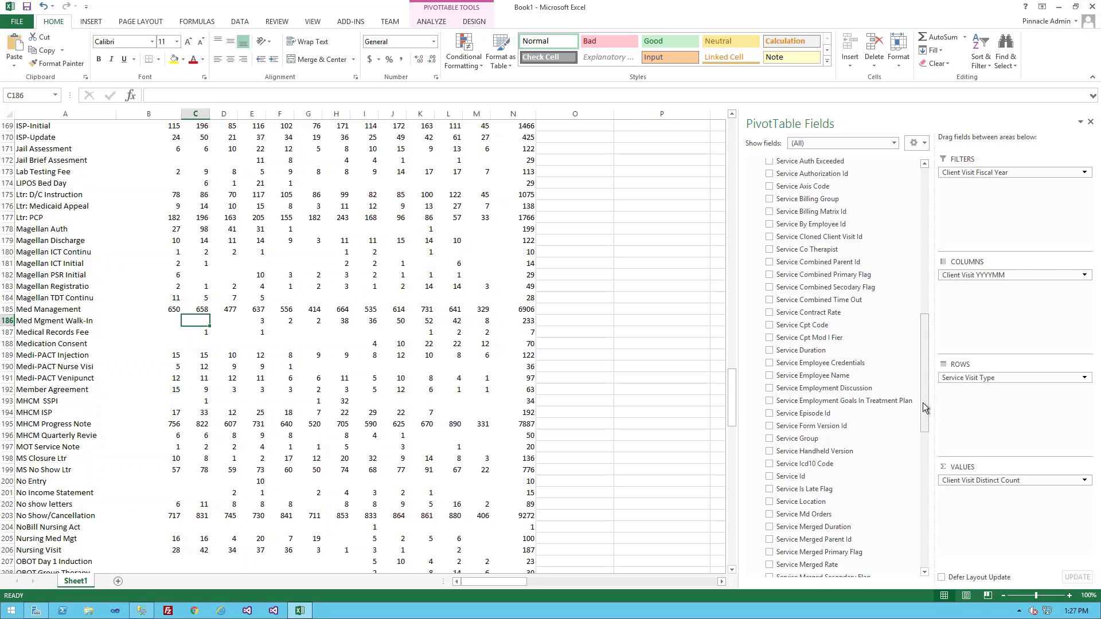
drag(924, 403, 923, 483)
drag(811, 429, 967, 381)
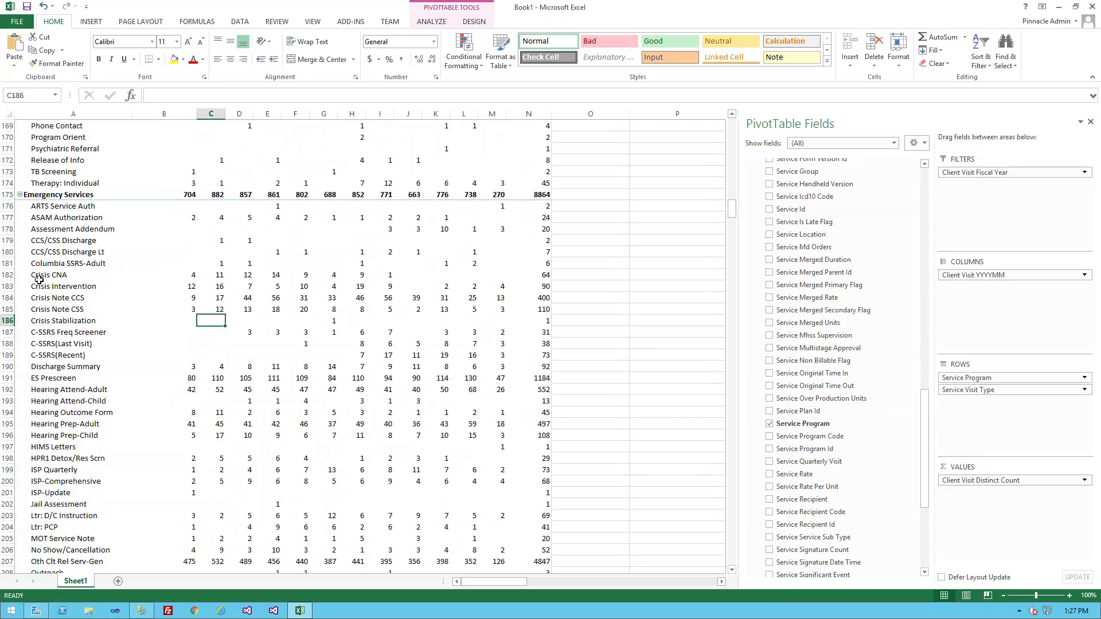
Examine the visit types and monthly visit counts under each service program, from Emergency Services through Jail Outpatient.
click(46, 196)
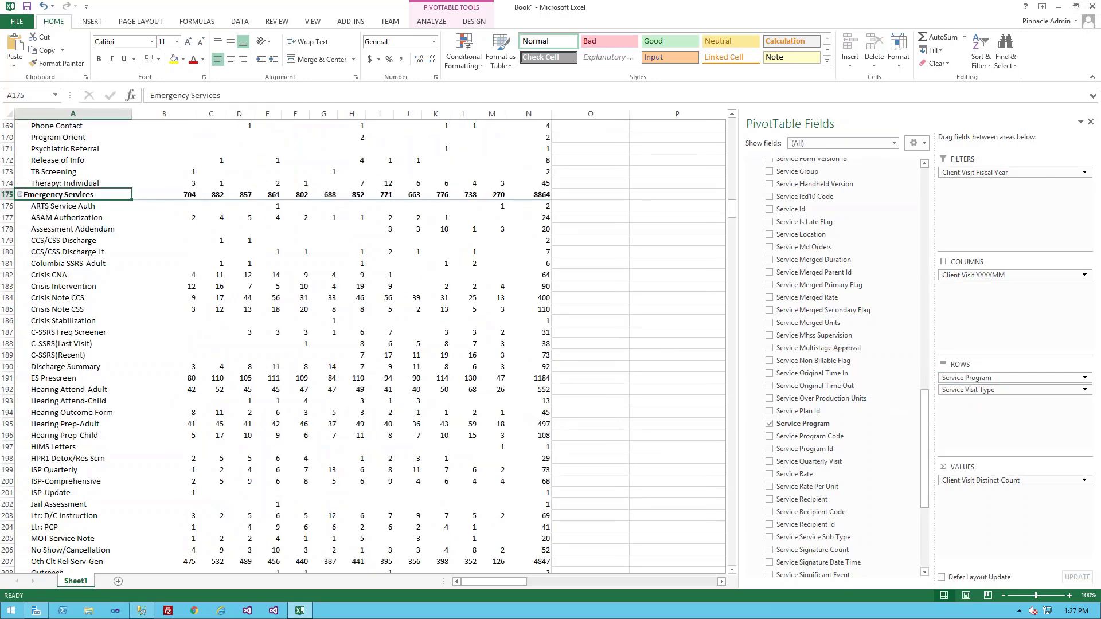
click(48, 214)
click(51, 329)
scroll(166, 397, down, 6)
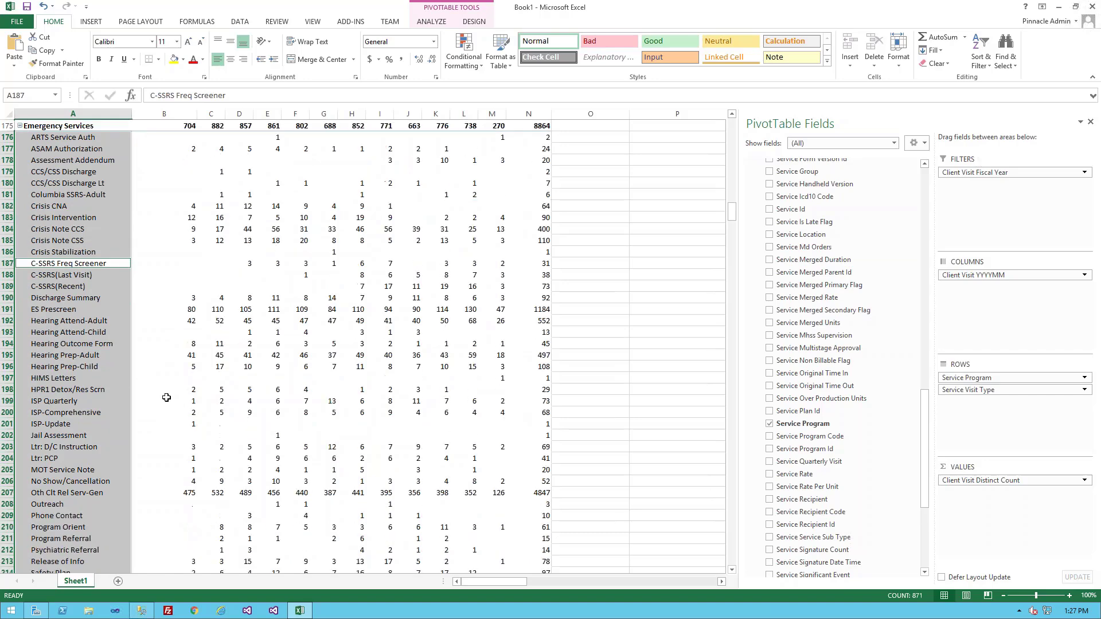
scroll(166, 394, down, 2)
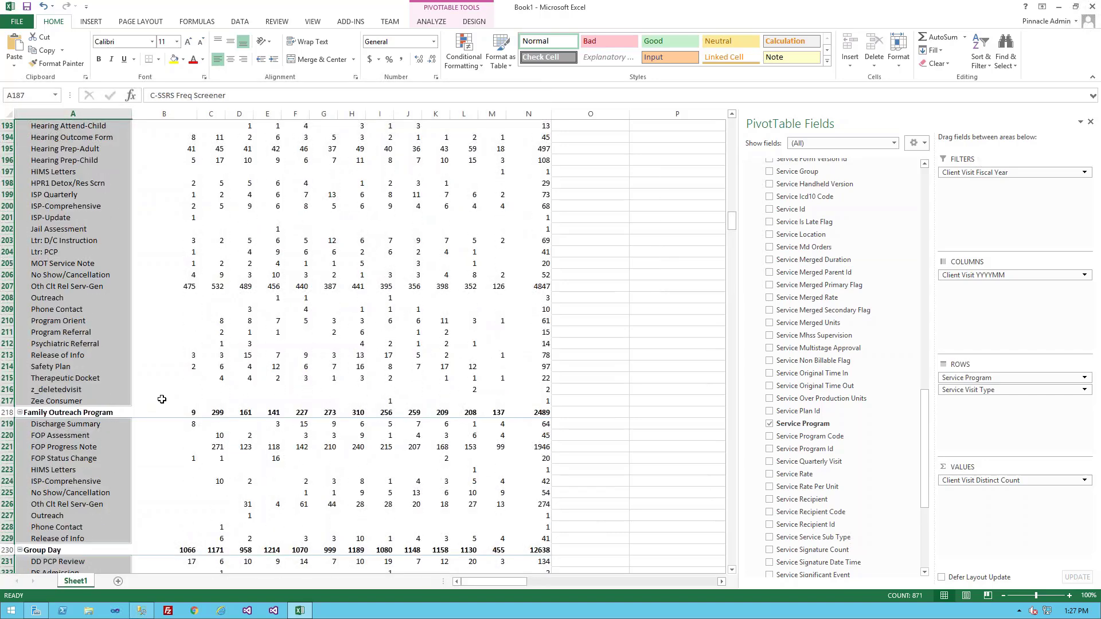
mouse_move(162, 399)
scroll(230, 367, down, 7)
scroll(227, 373, down, 11)
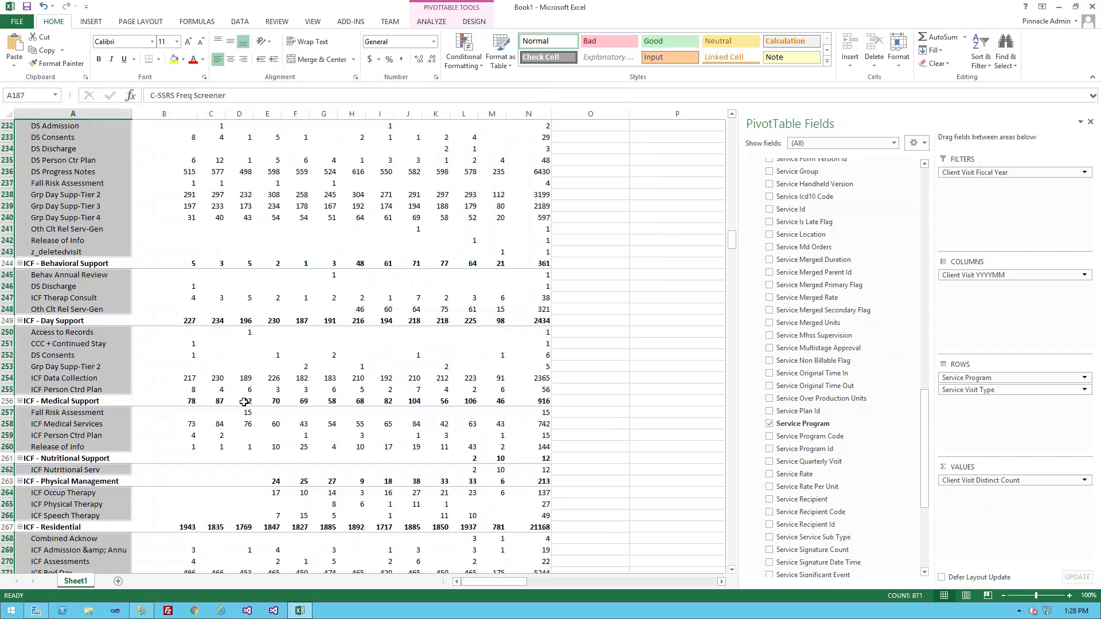
scroll(249, 421, down, 11)
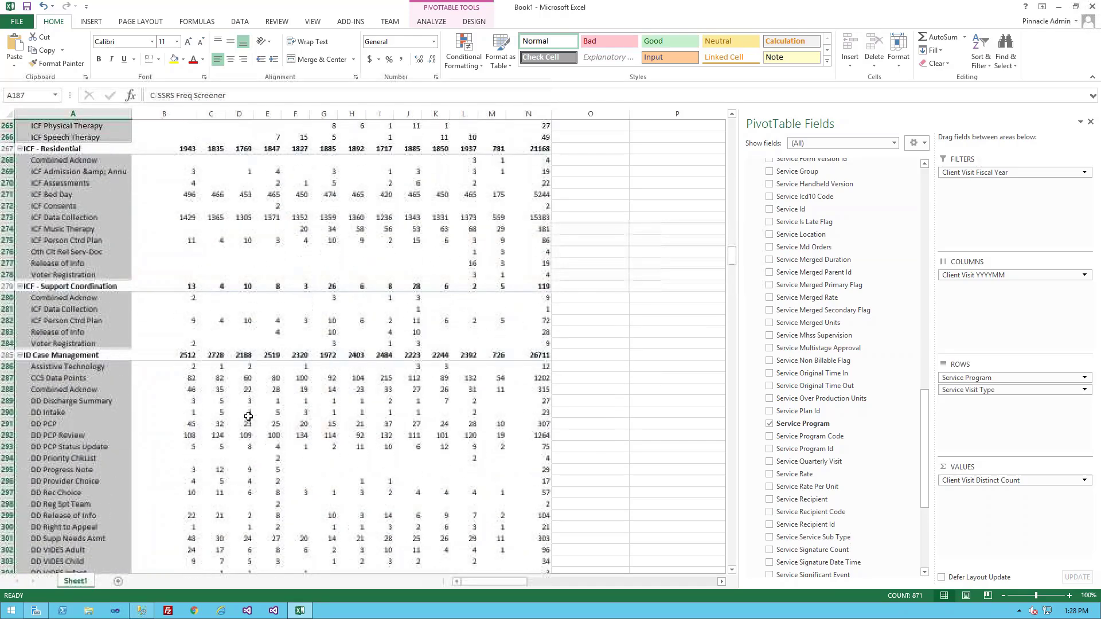
scroll(248, 414, down, 16)
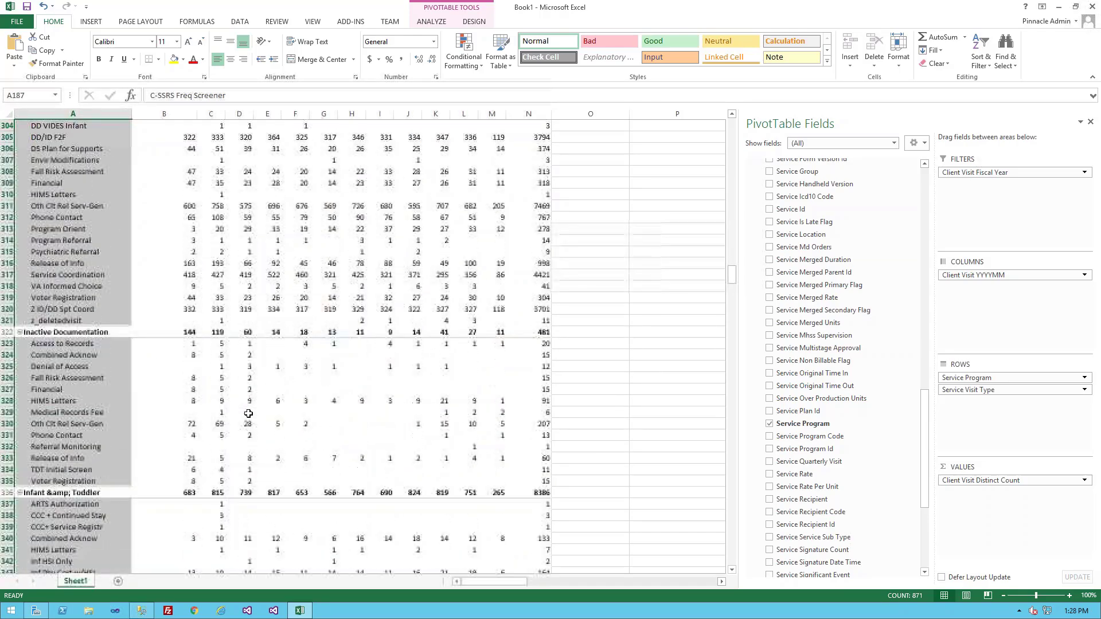
scroll(248, 413, down, 11)
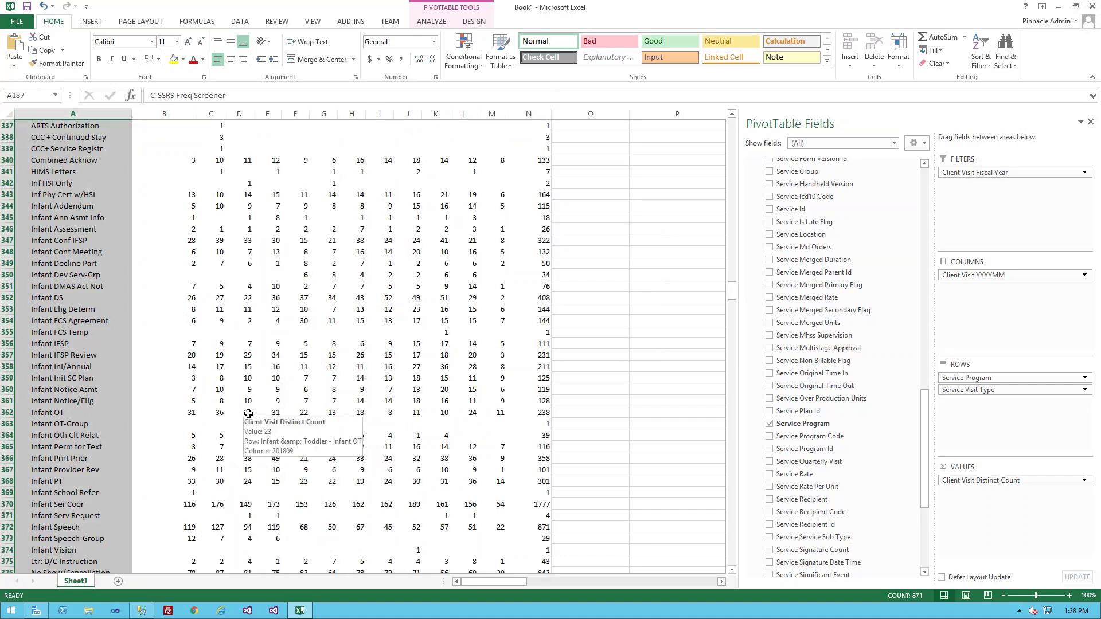
scroll(249, 414, down, 7)
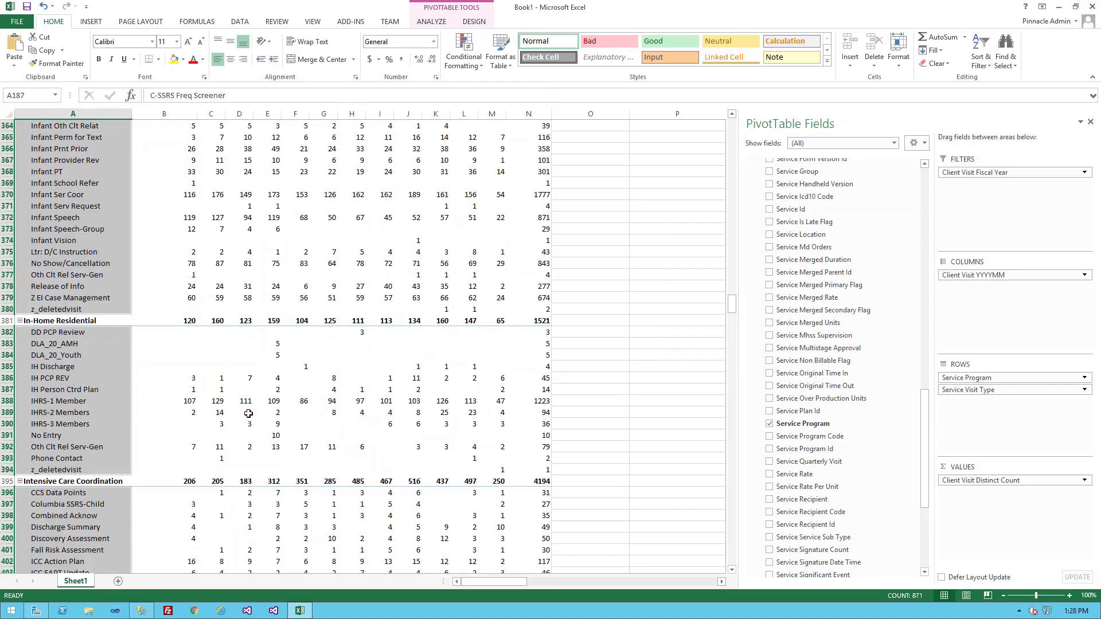
mouse_move(252, 418)
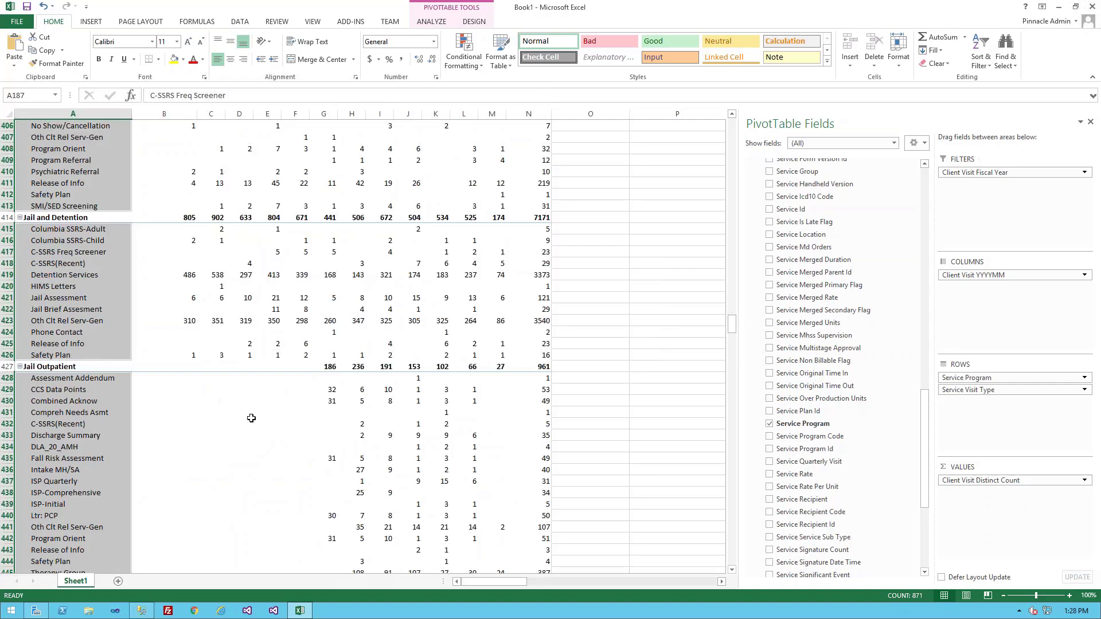
mouse_move(269, 434)
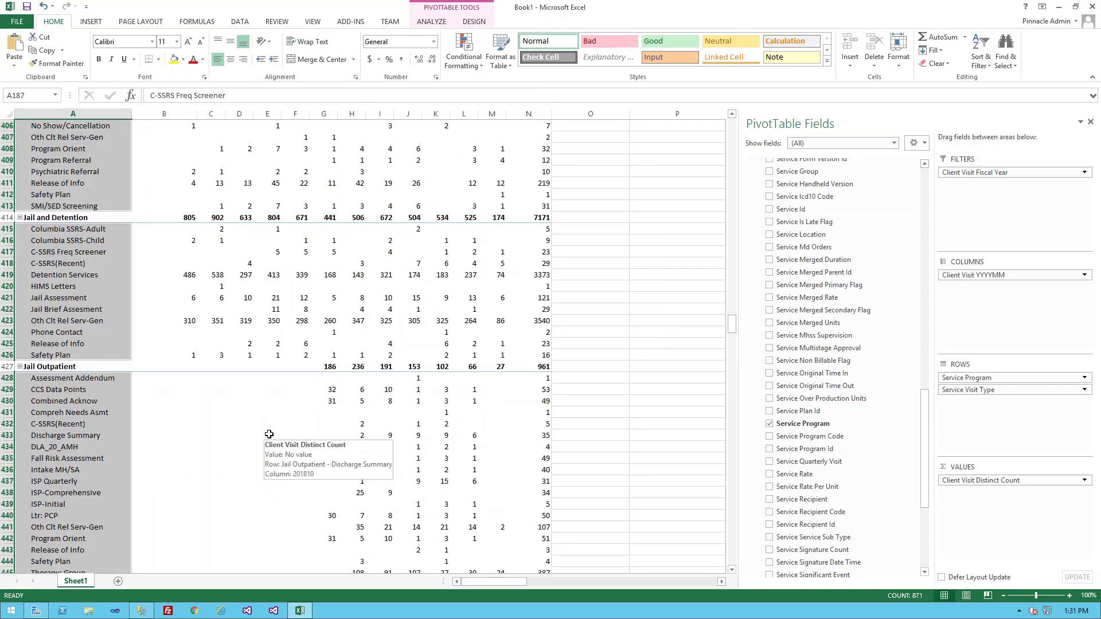